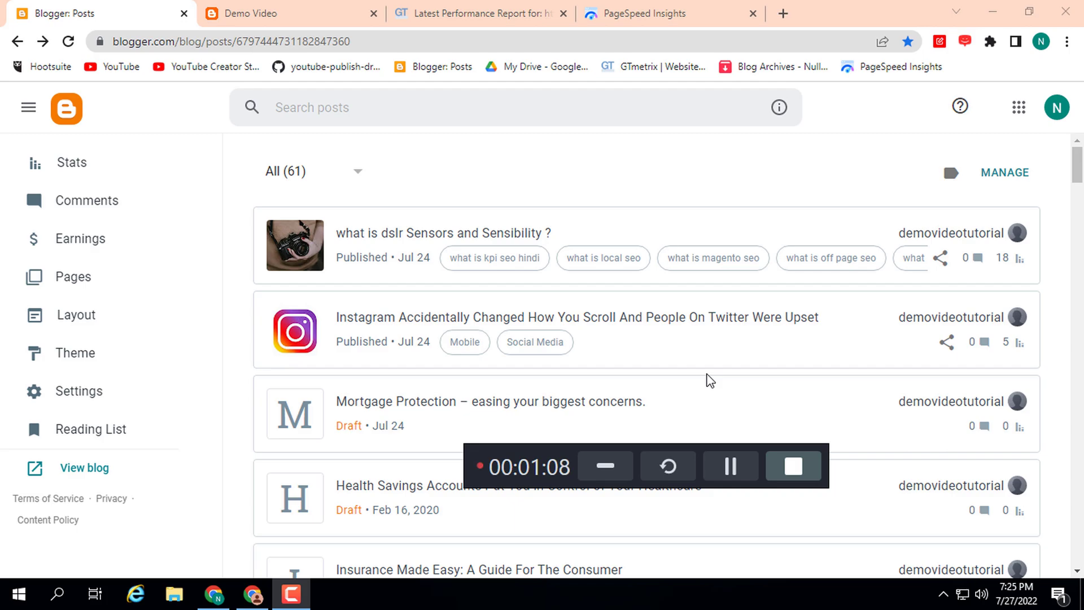
View the YouTube channel's uploaded videos in the second Chrome window, then return to the Blogger post list.
left_click(257, 593)
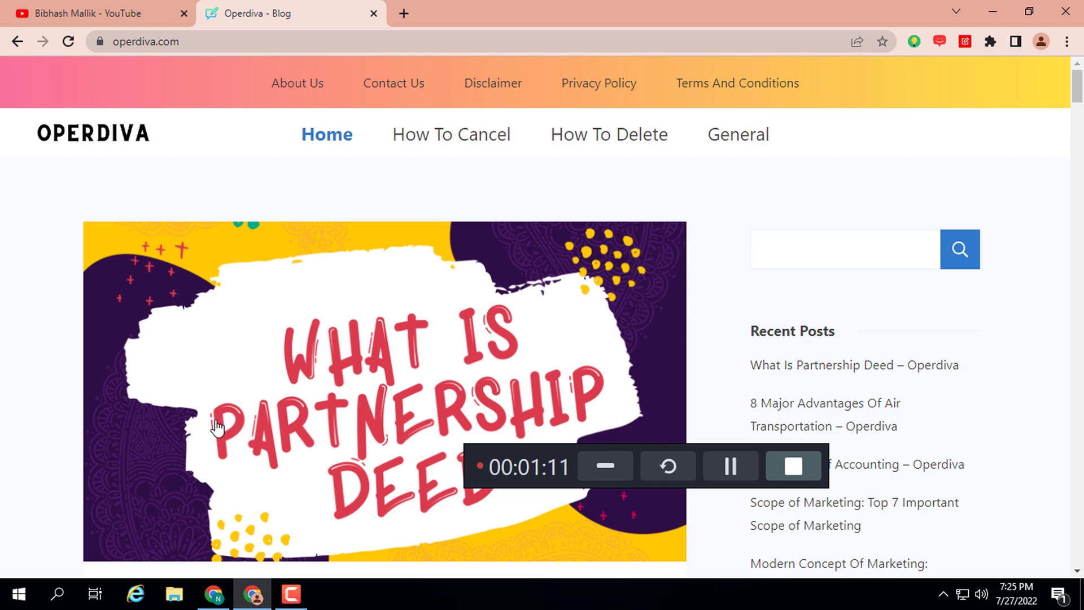
left_click(93, 8)
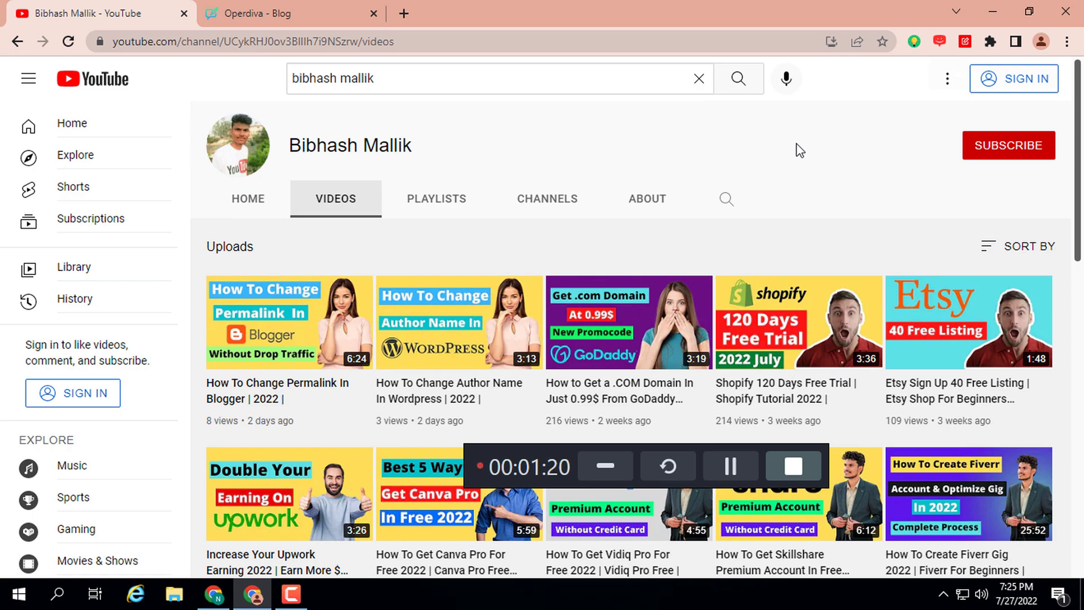
mouse_move(588, 345)
mouse_move(356, 392)
left_click(213, 599)
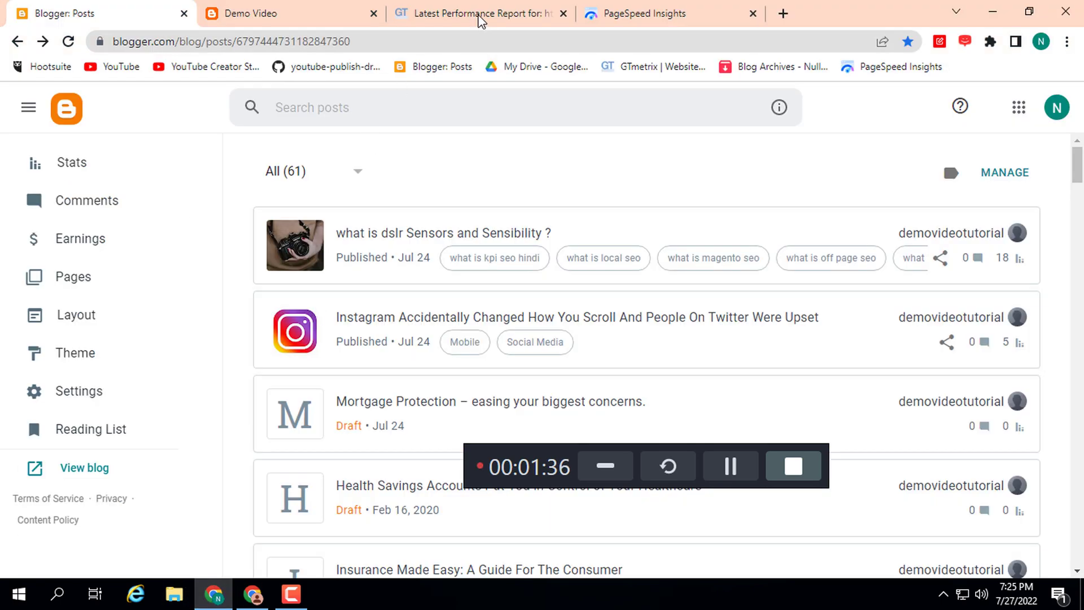
Reload the GTmetrix report showing grade A and 100% performance, then bring up PageSpeed Insights.
left_click(480, 16)
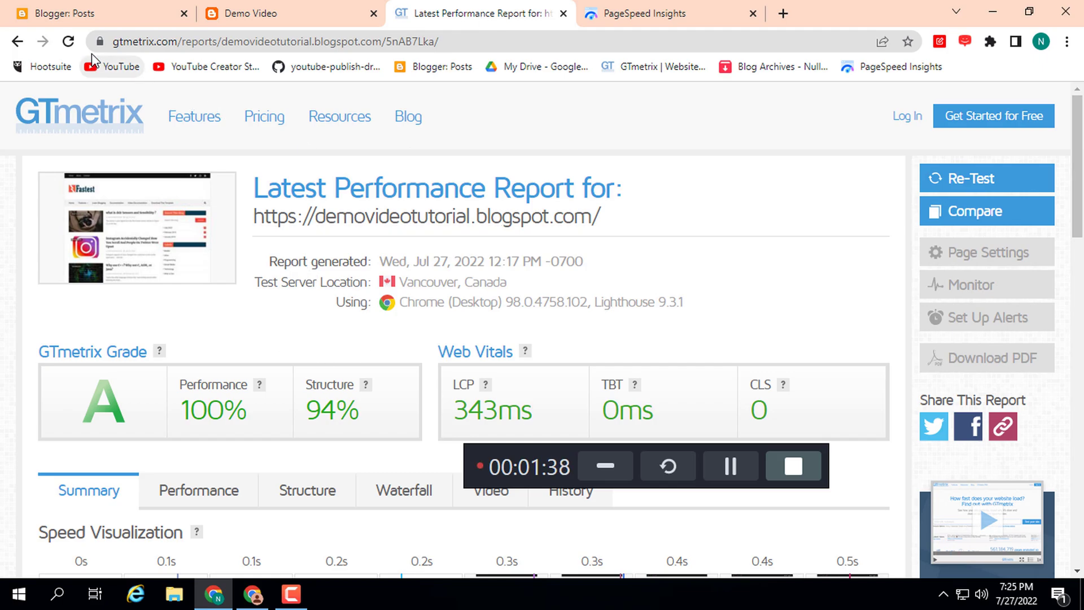
left_click(68, 41)
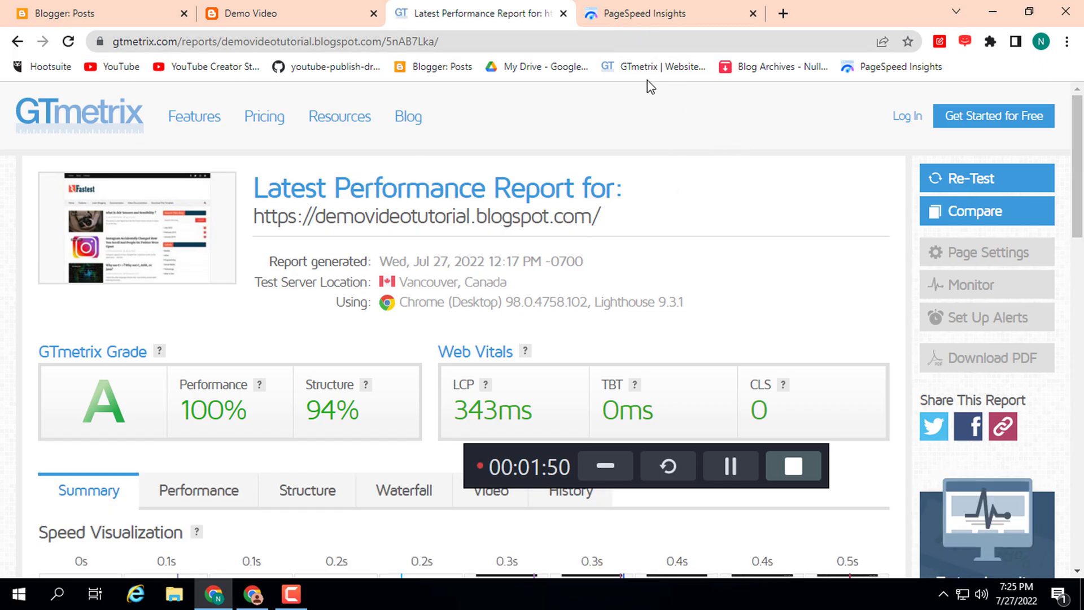
left_click(636, 13)
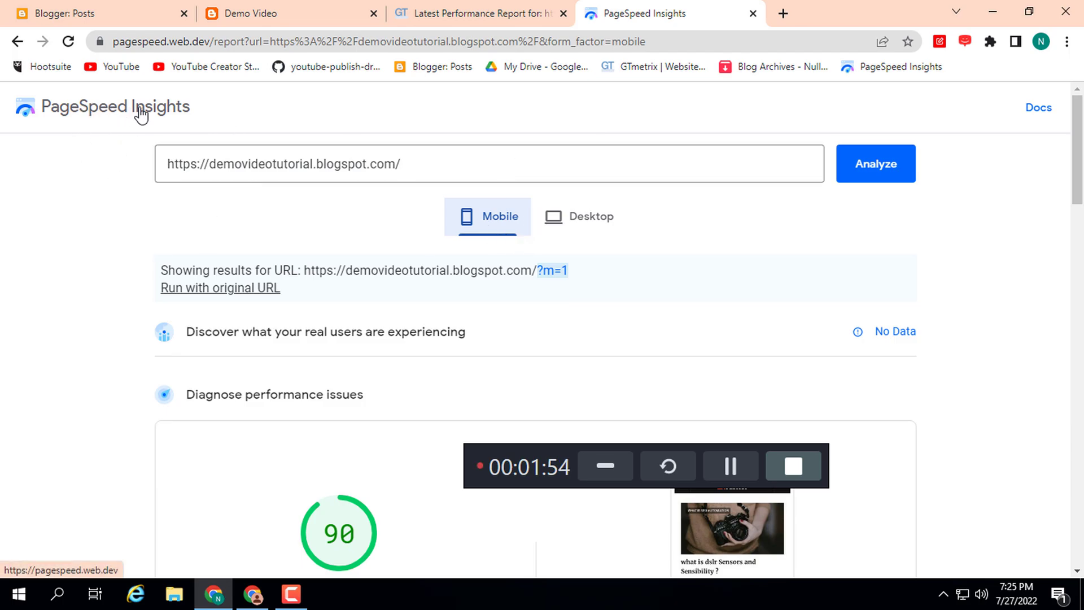
Rerun the PageSpeed Insights analysis and refresh GTmetrix, then view the live Demo Video blog.
left_click(67, 42)
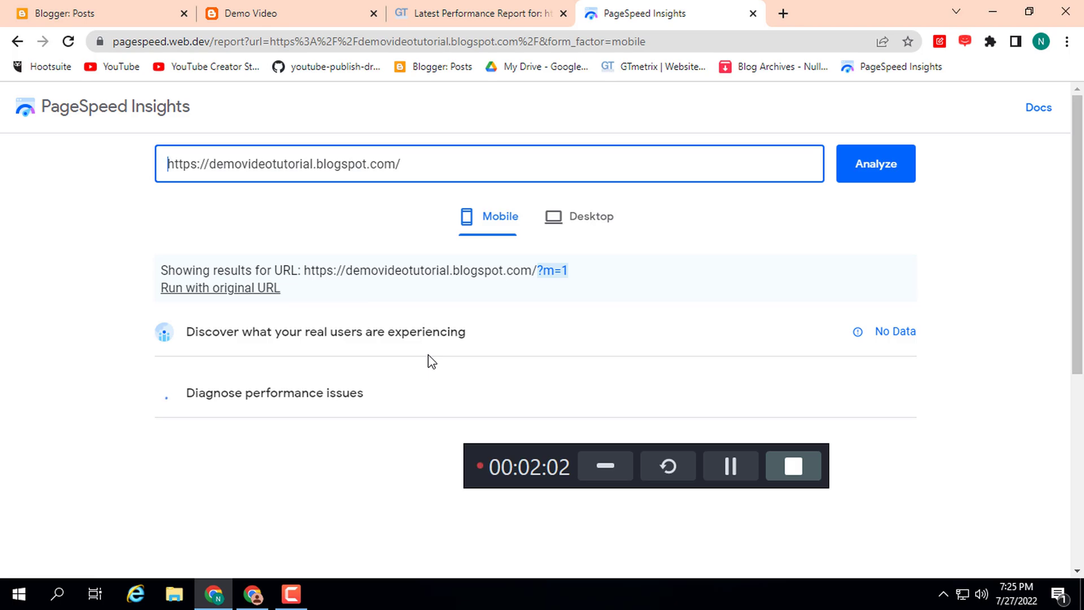
left_click(495, 12)
left_click(68, 41)
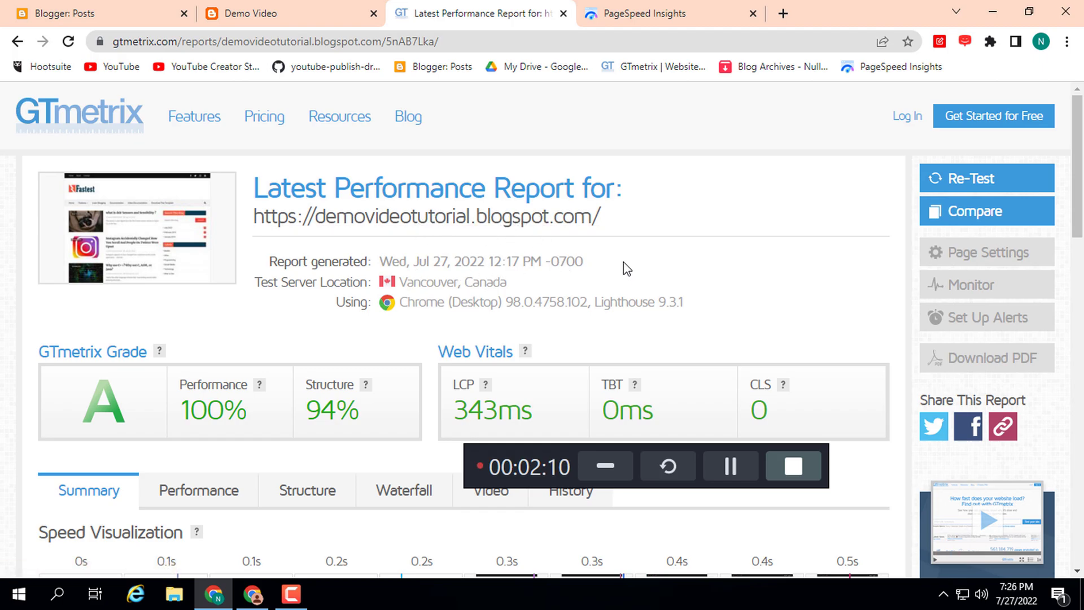
left_click(332, 7)
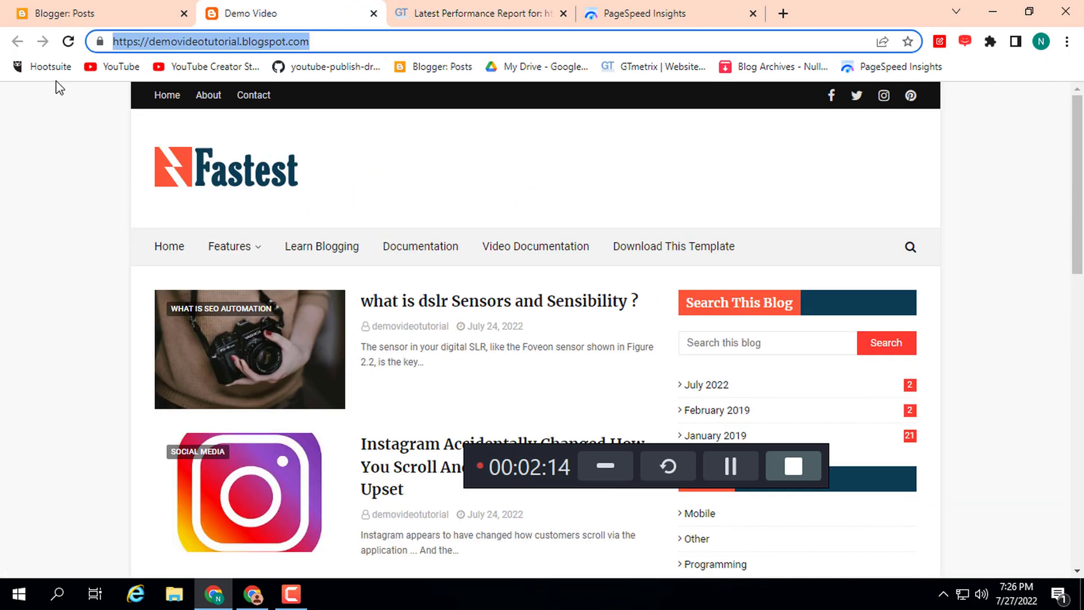
left_click(68, 41)
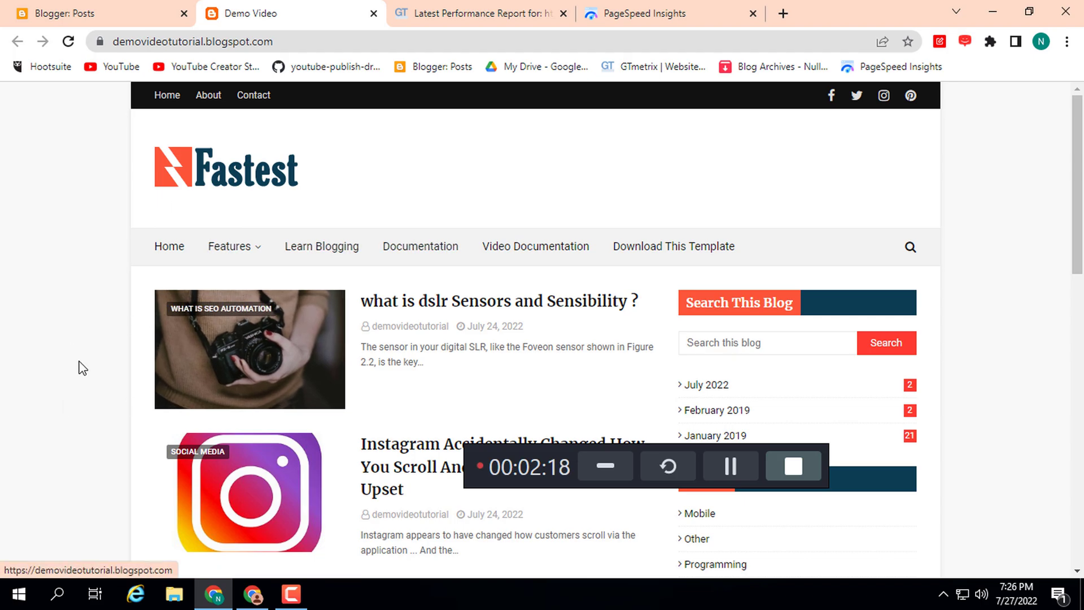
scroll(150, 370, "down", 15)
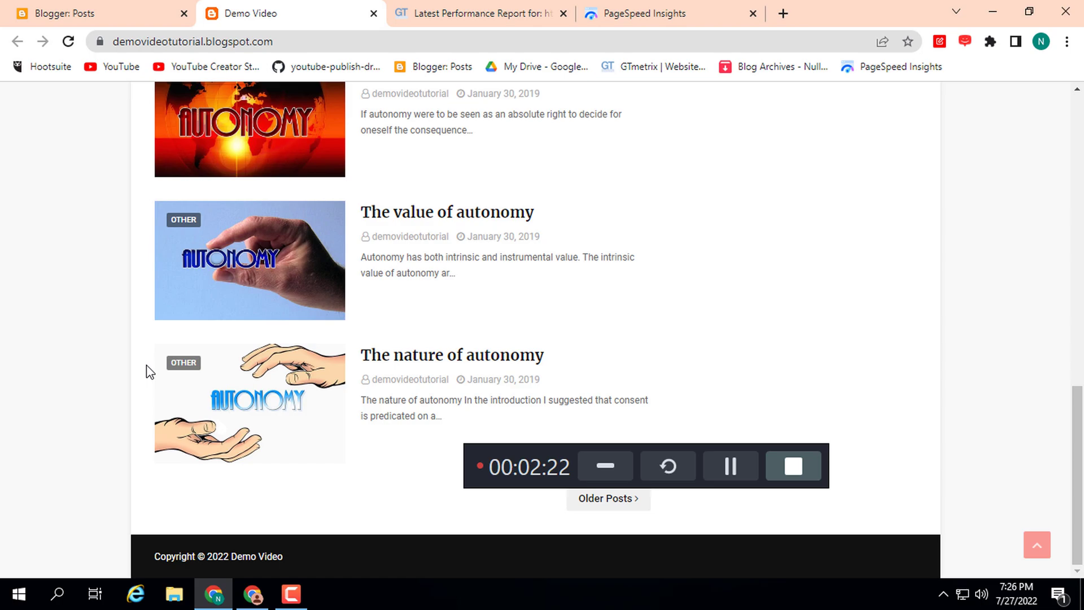
scroll(150, 371, "up", 15)
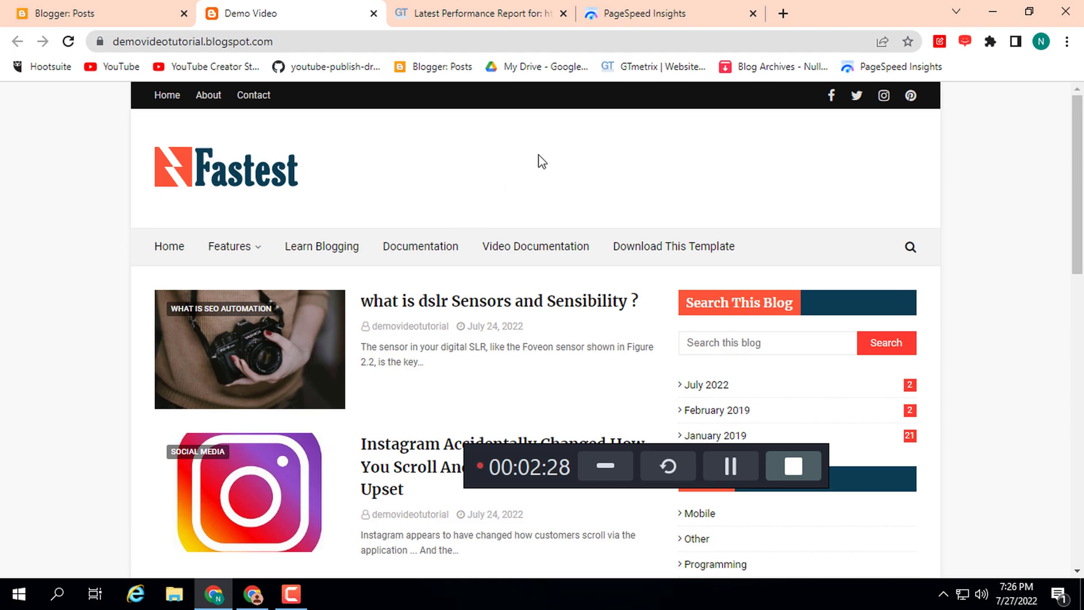
Compare PageSpeed Insights scores: 99 performance on desktop and 82 on mobile.
left_click(609, 8)
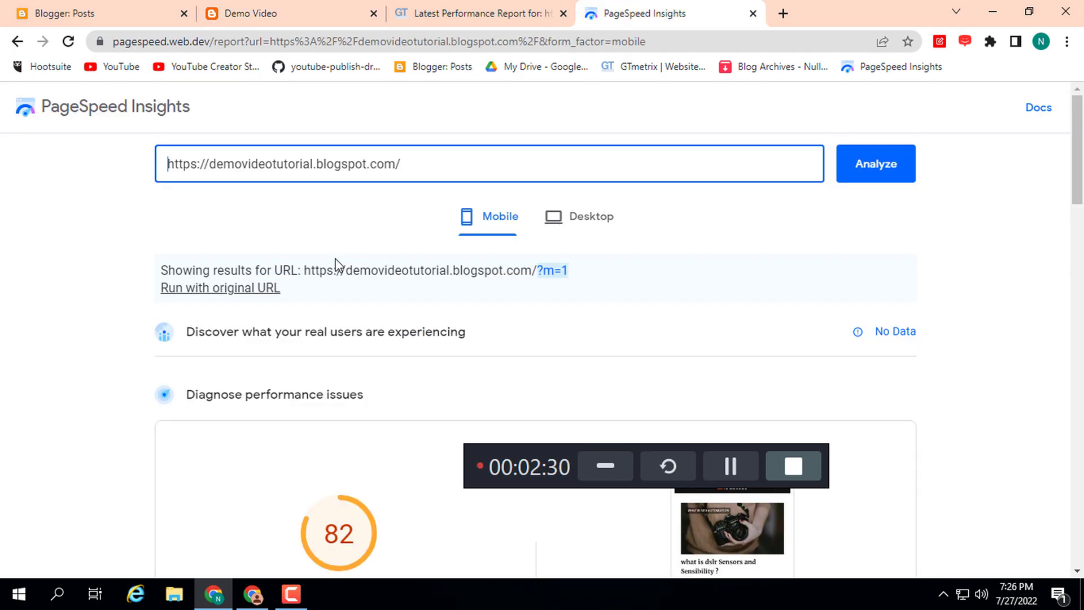
left_click(581, 217)
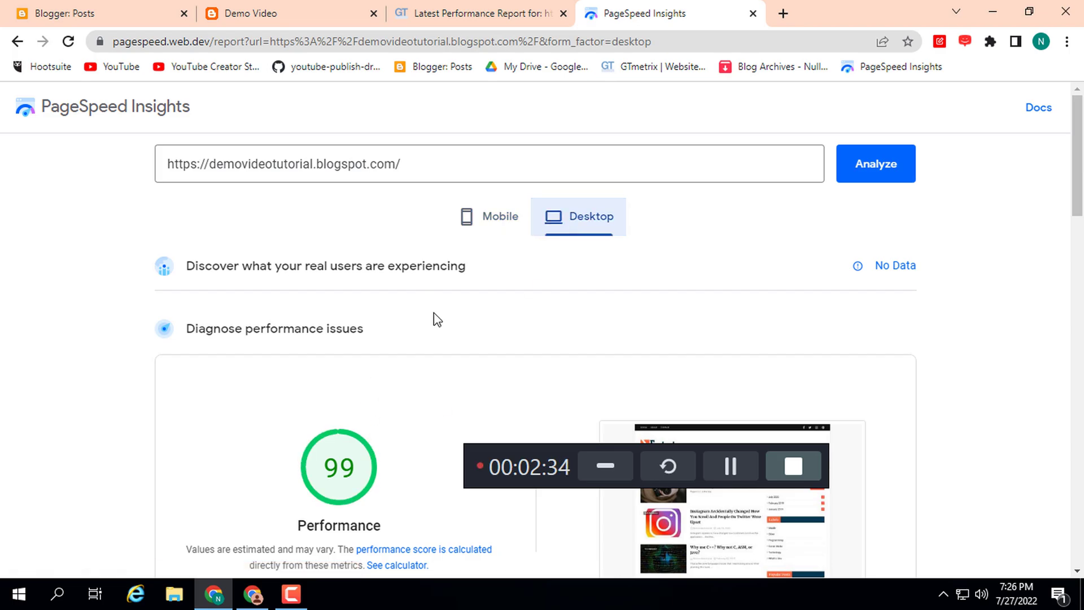
left_click(466, 226)
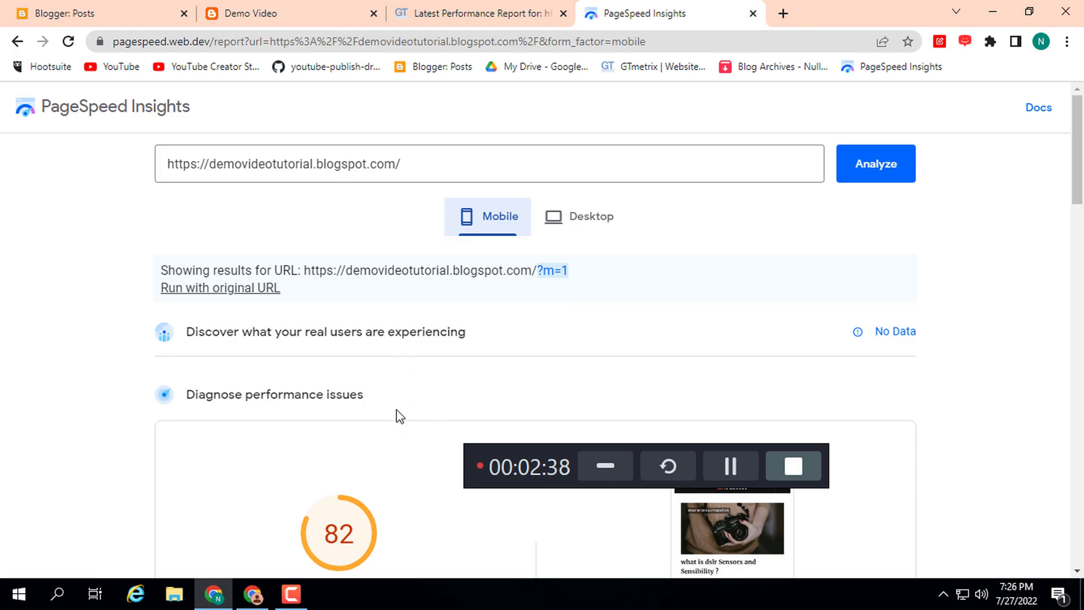
scroll(364, 412, "down", 3)
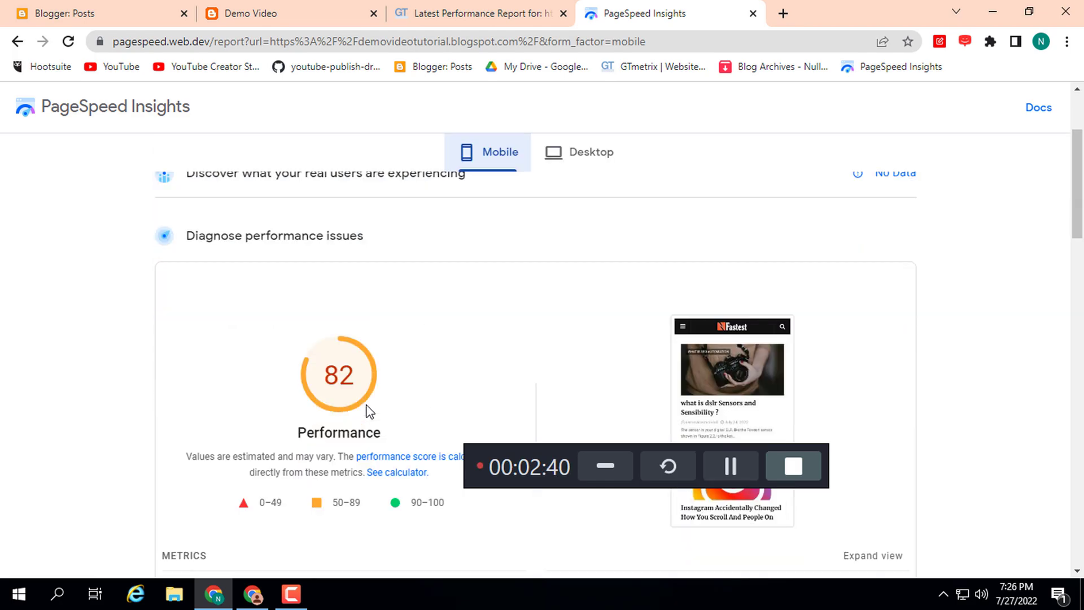
Enable the Demo Video blog's search description in Settings, then return to its 61-post list.
left_click(294, 12)
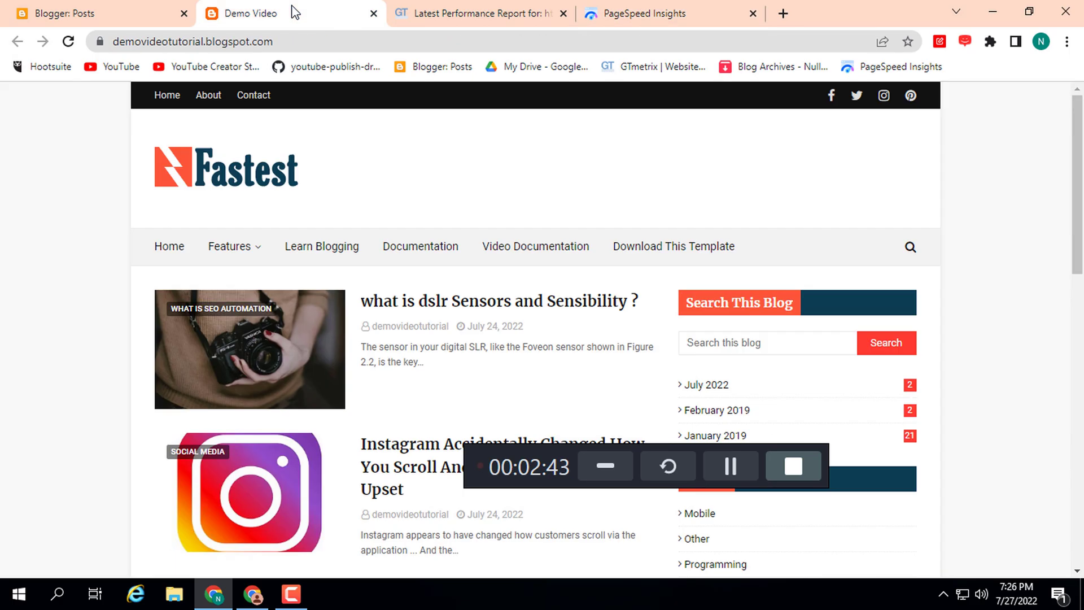
left_click(94, 10)
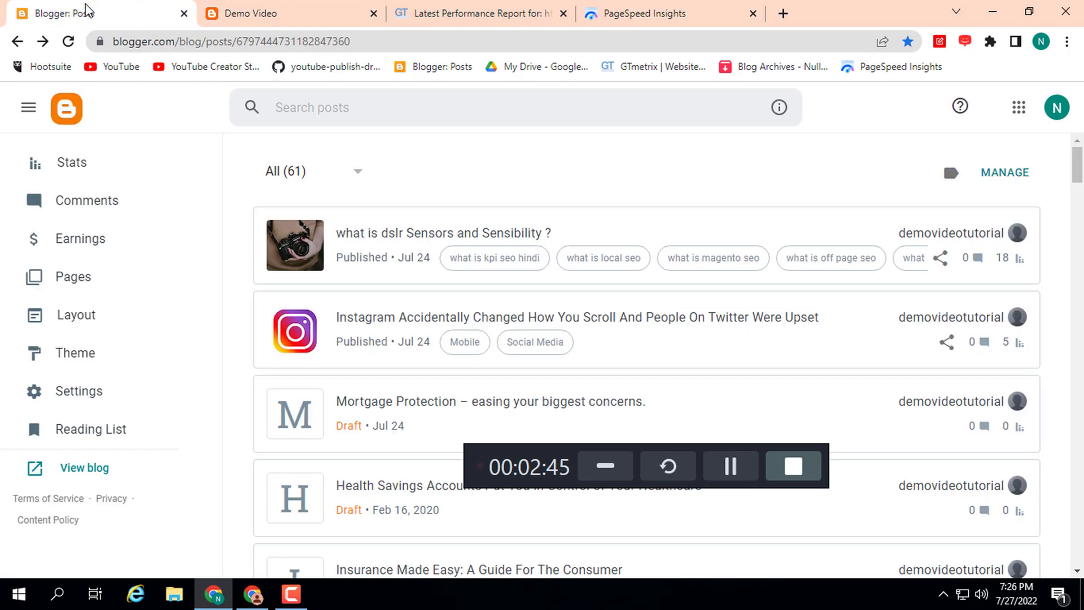
left_click(89, 392)
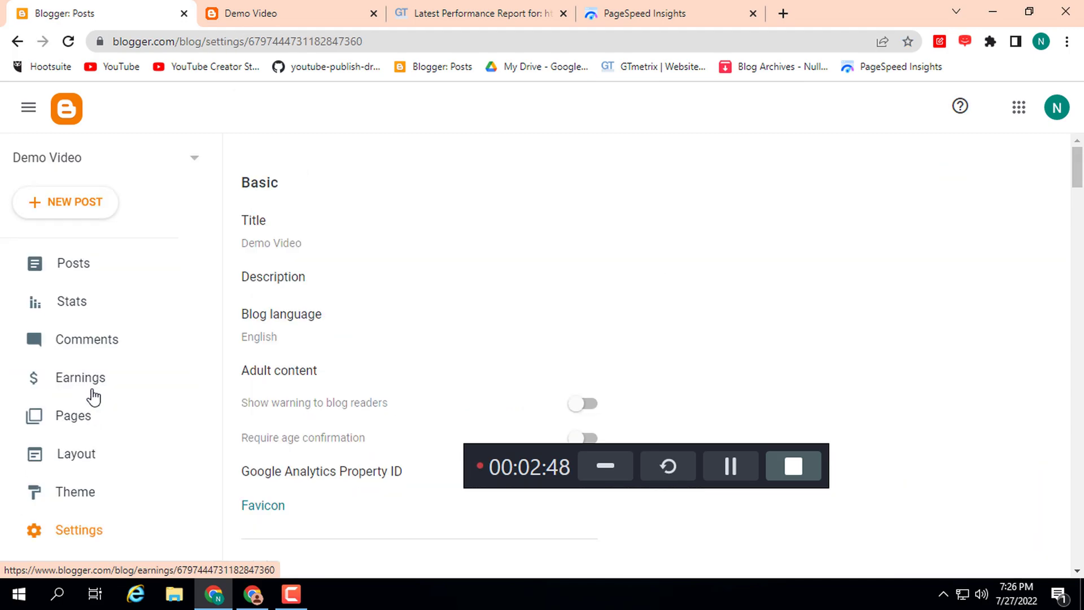
scroll(413, 303, "down", 20)
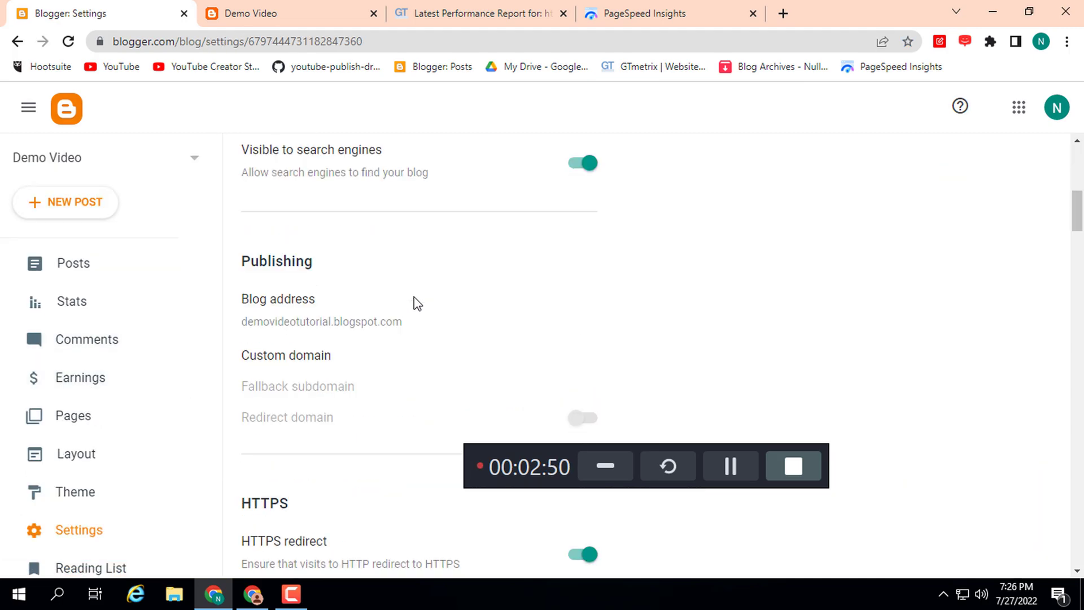
scroll(417, 304, "down", 20)
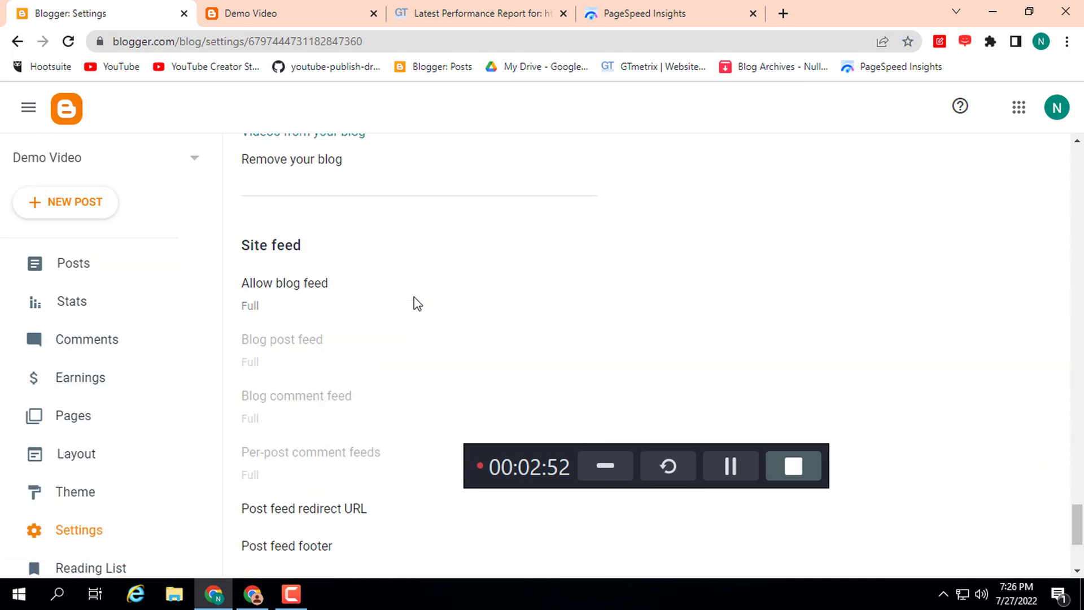
scroll(415, 303, "up", 10)
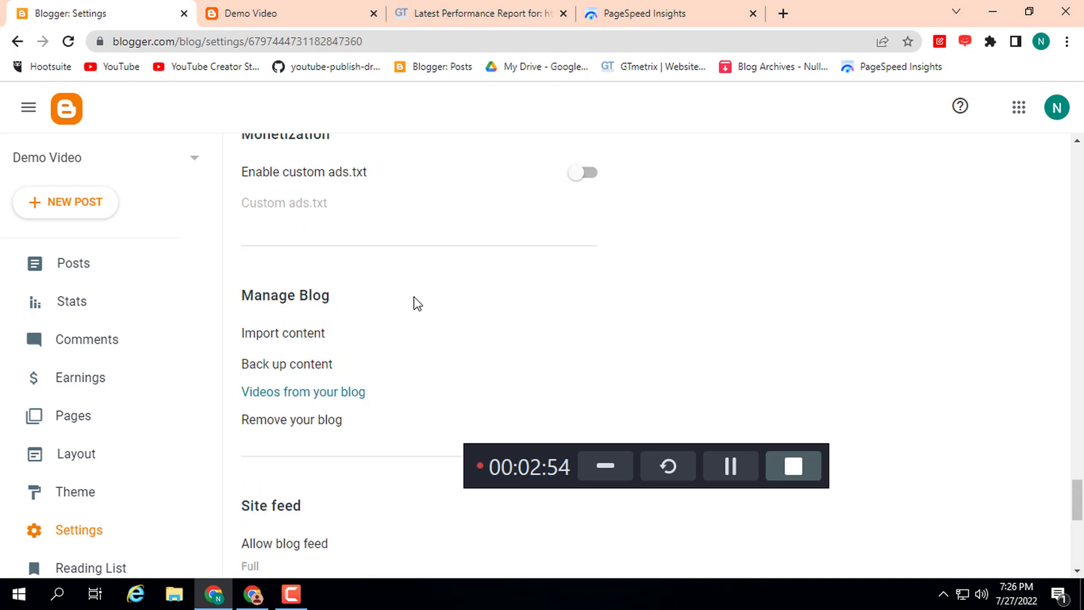
scroll(406, 236, "up", 8)
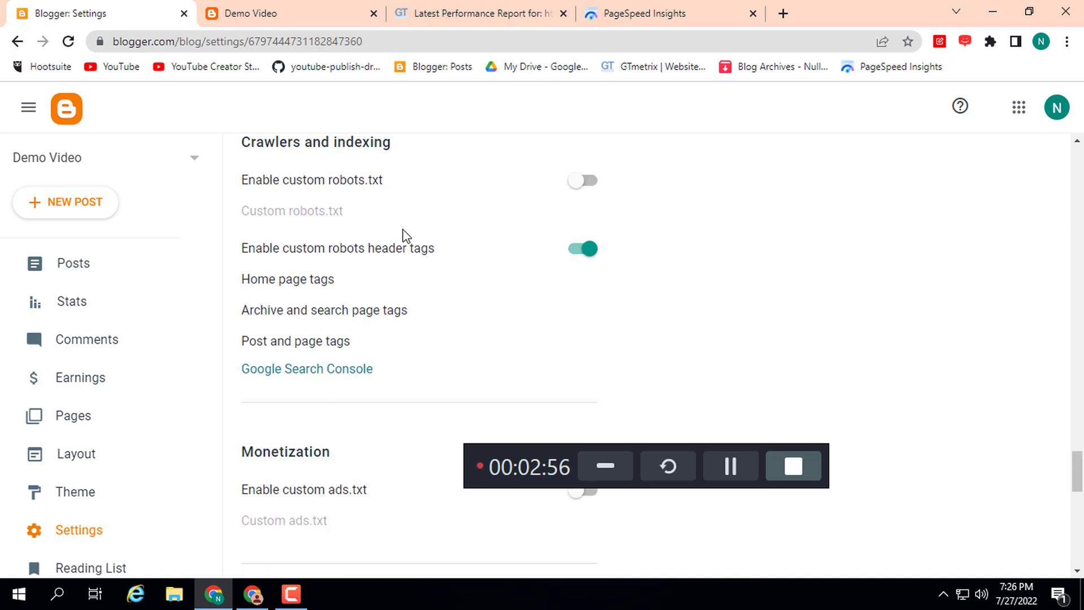
scroll(405, 235, "up", 4)
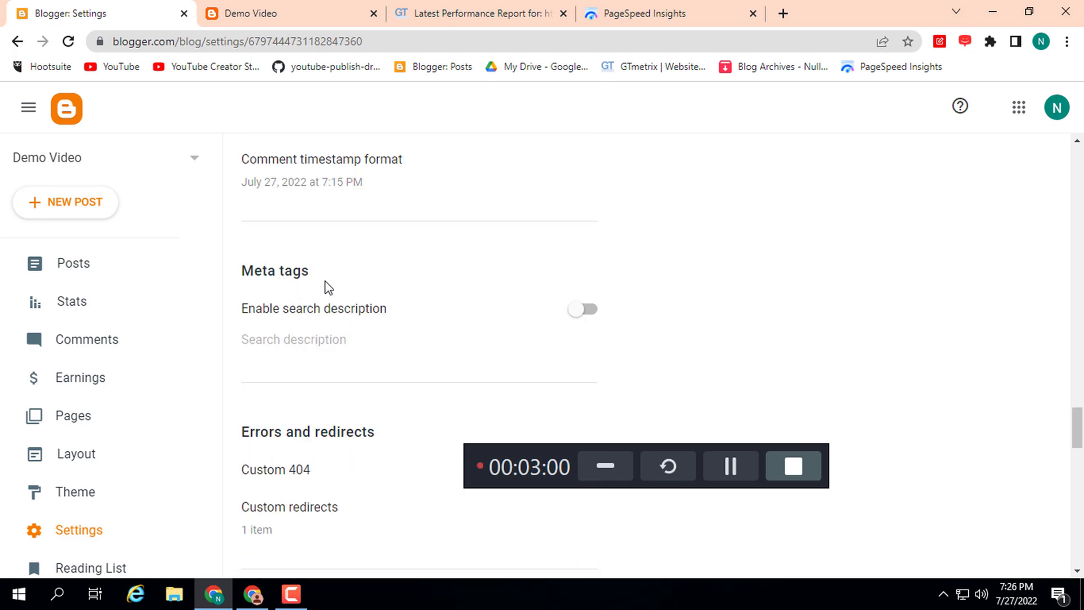
left_click(582, 311)
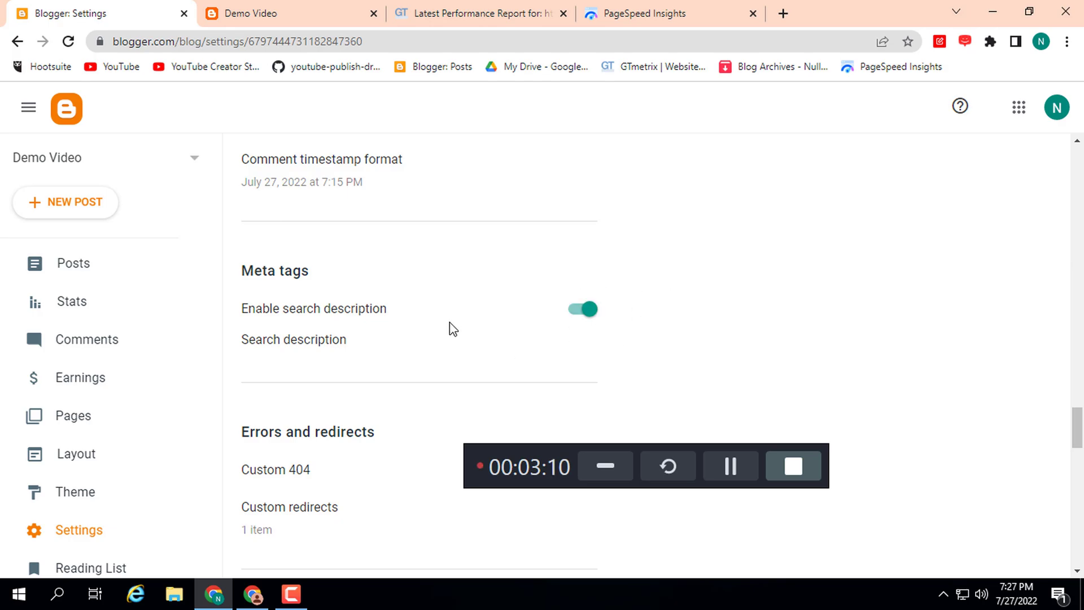
left_click(91, 273)
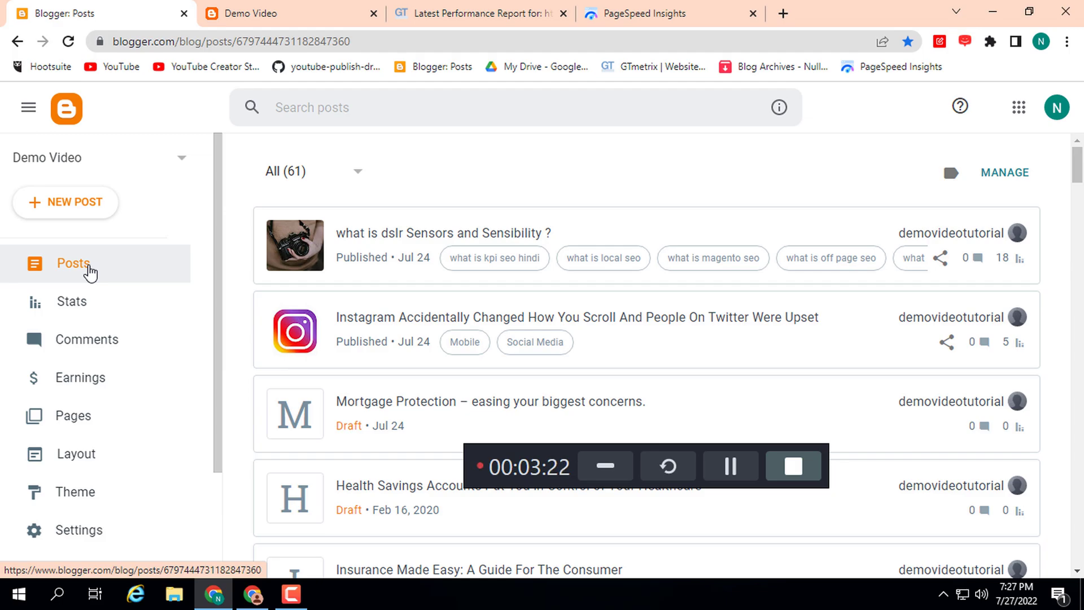
Open the 'what is dslr Sensors and Sensibility ?' post and clear its existing search description.
left_click(400, 236)
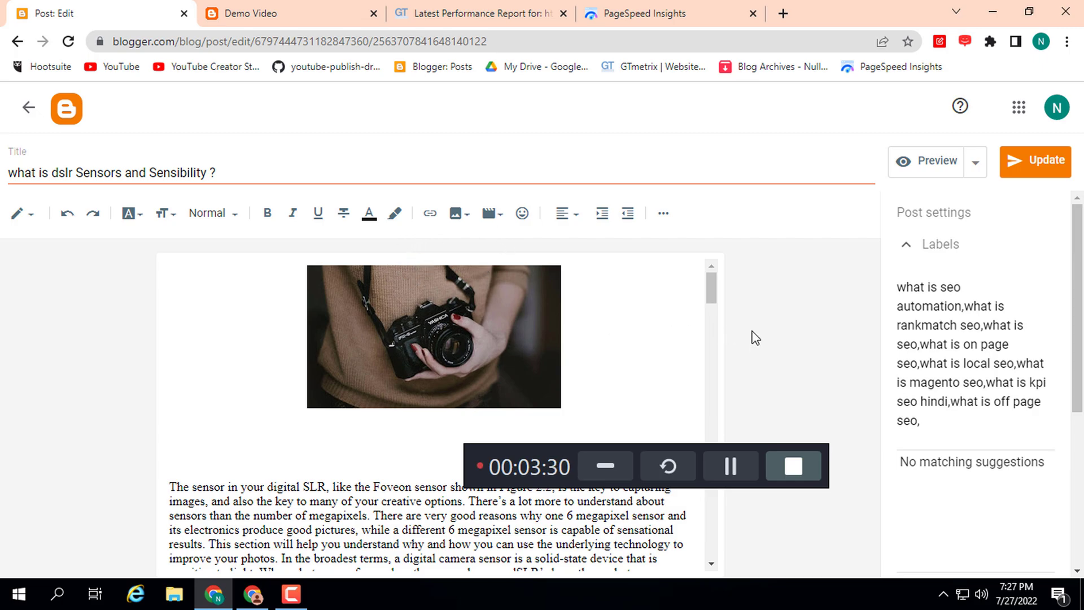
scroll(909, 398, "down", 5)
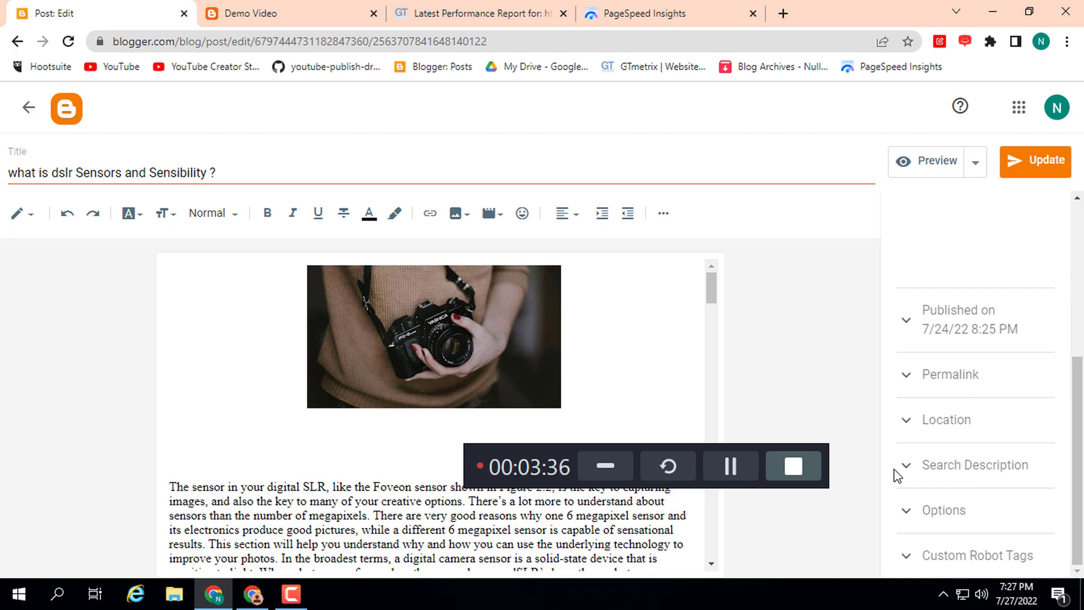
left_click(905, 469)
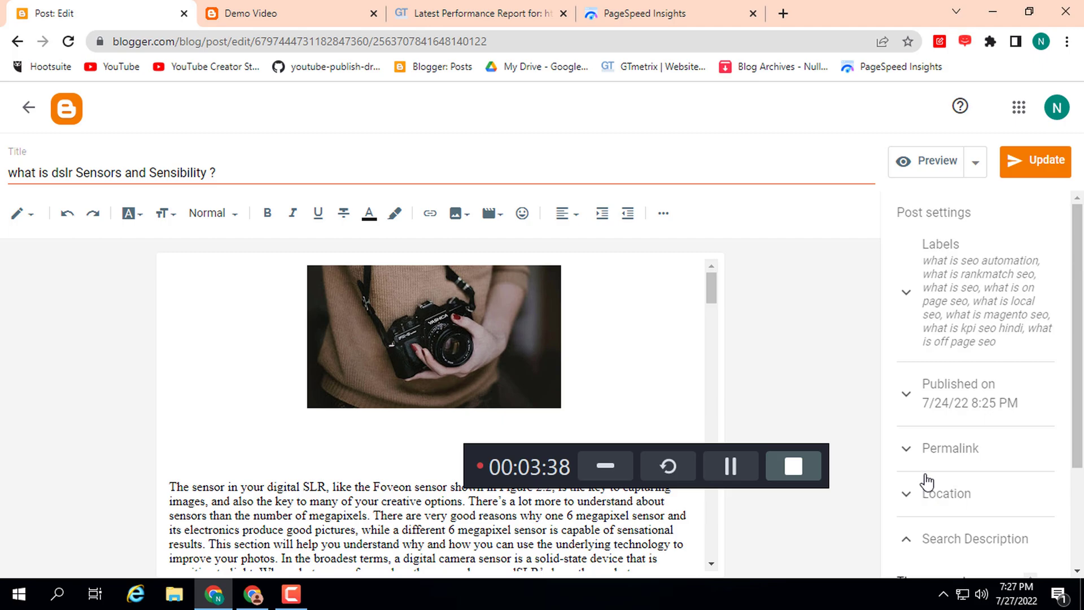
scroll(920, 396, "down", 3)
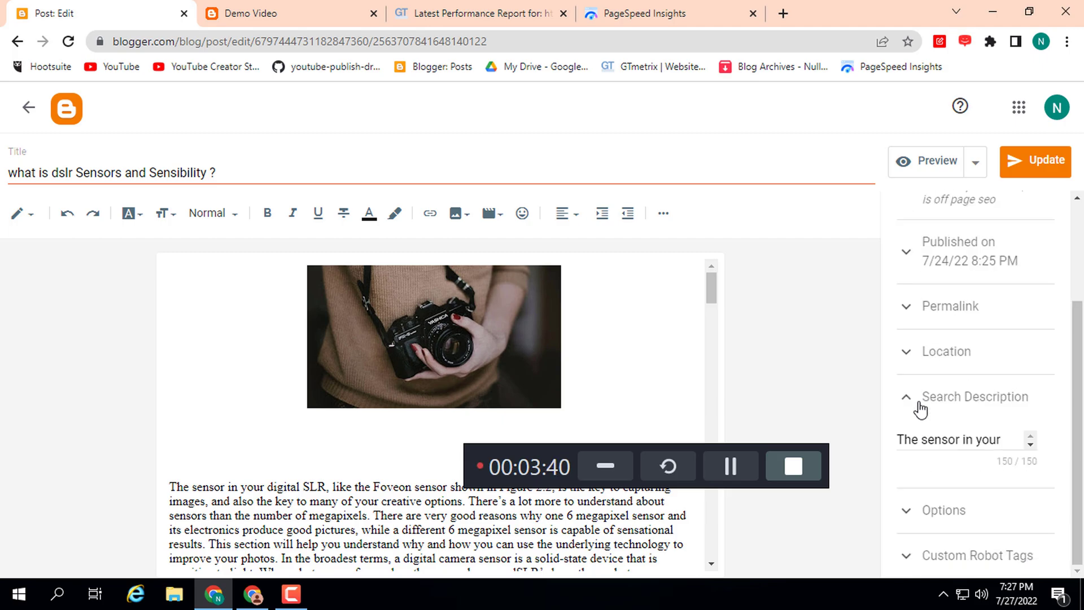
triple_click(914, 440)
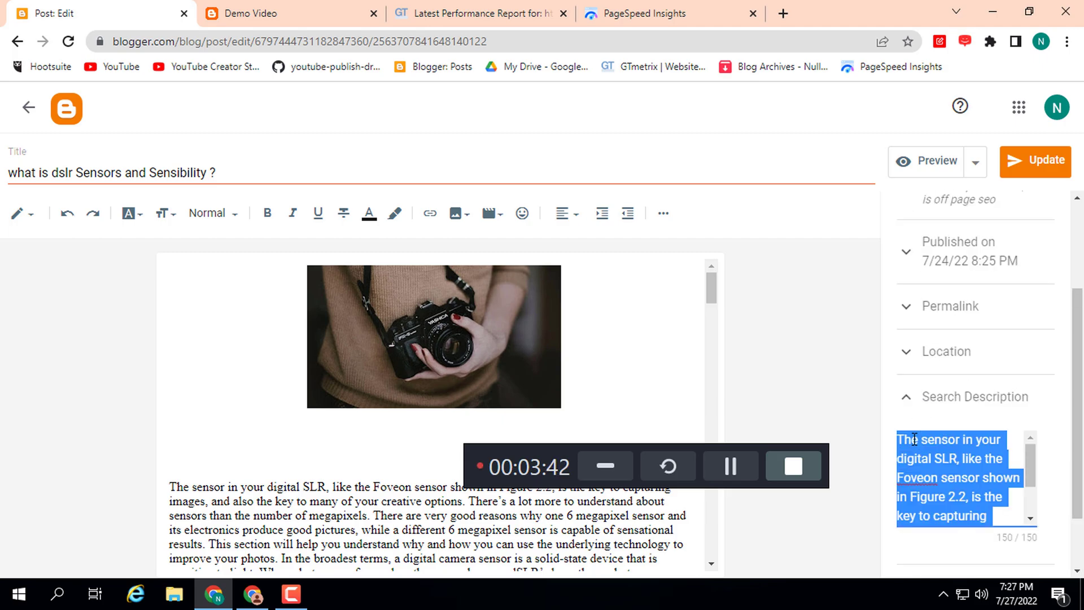
key("BackSpace")
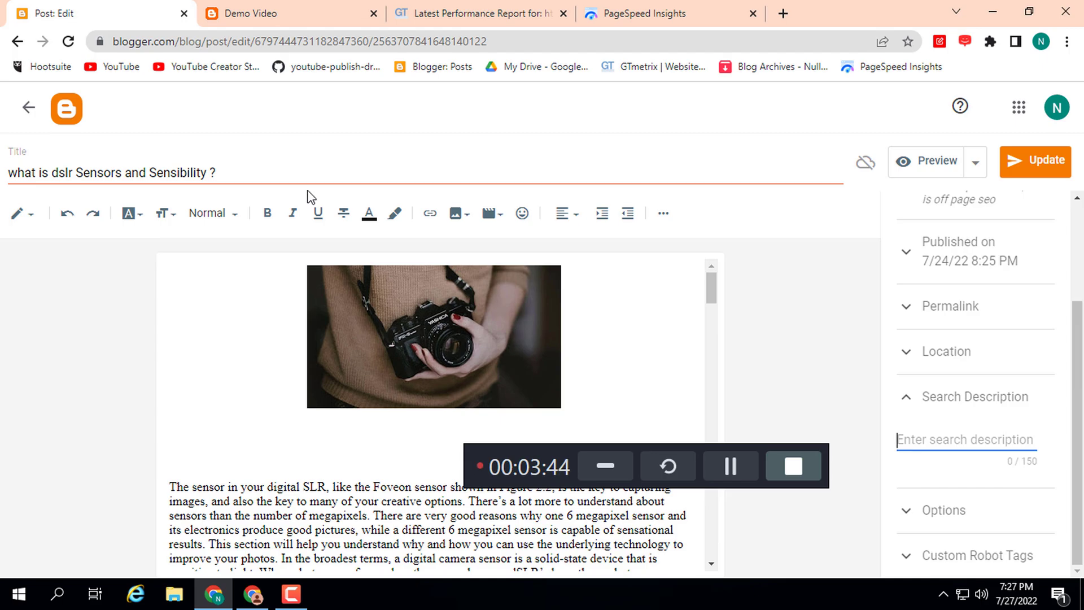
Copy the post's opening sentences into the search description field and update the post.
left_click(118, 171)
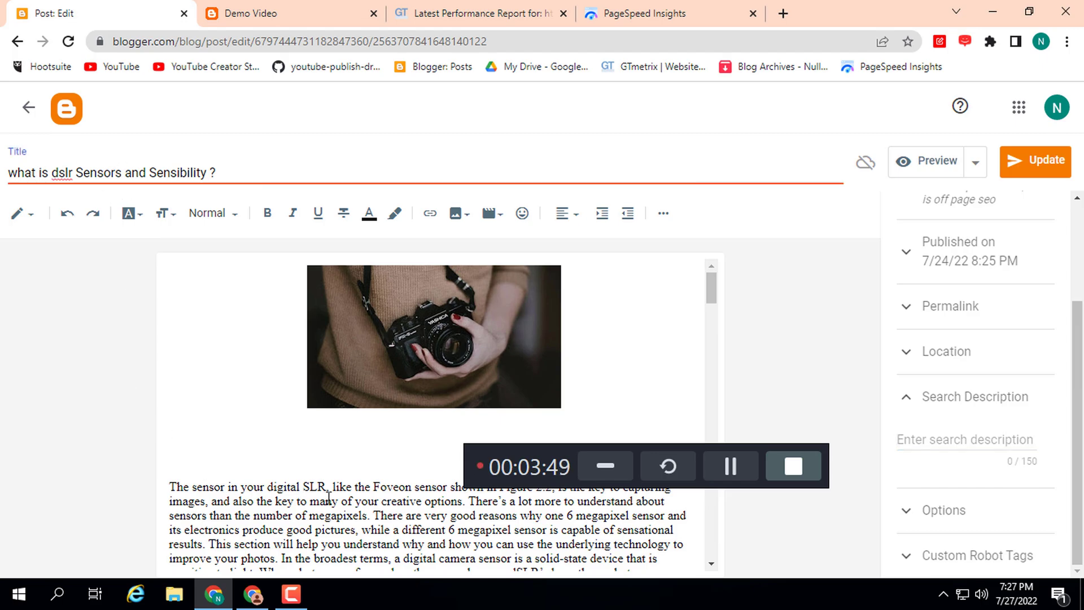
left_click(403, 502)
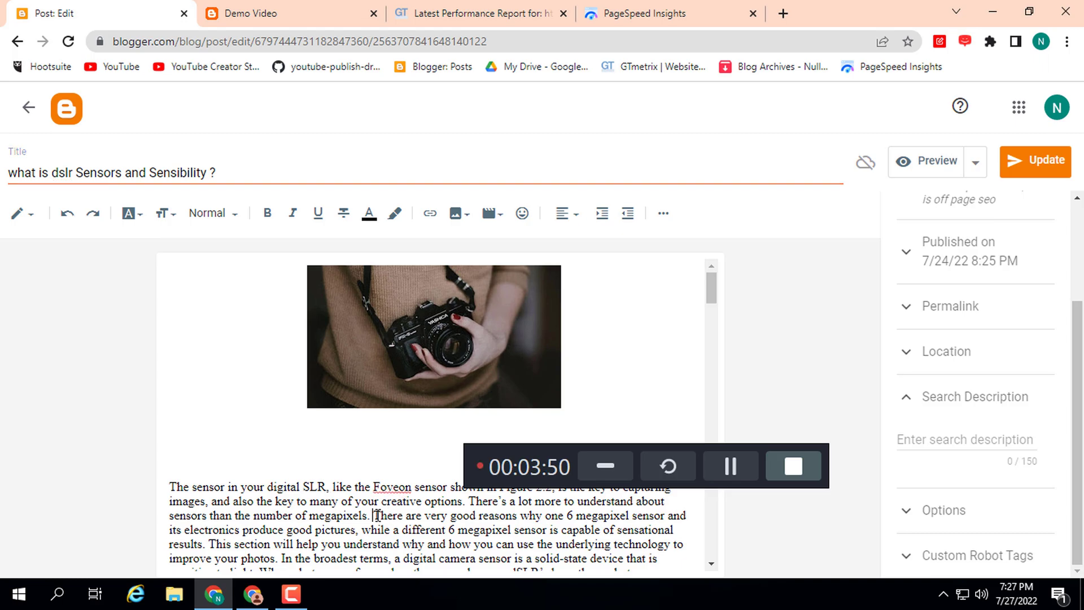
left_click_drag(376, 515, 163, 497)
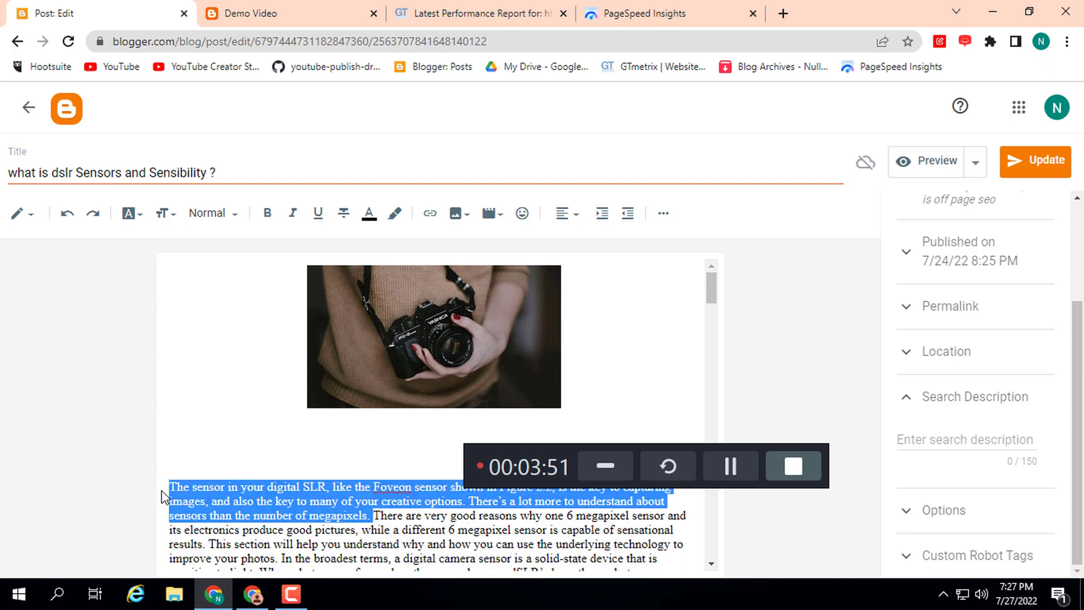
right_click(206, 486)
left_click(246, 276)
left_click(919, 441)
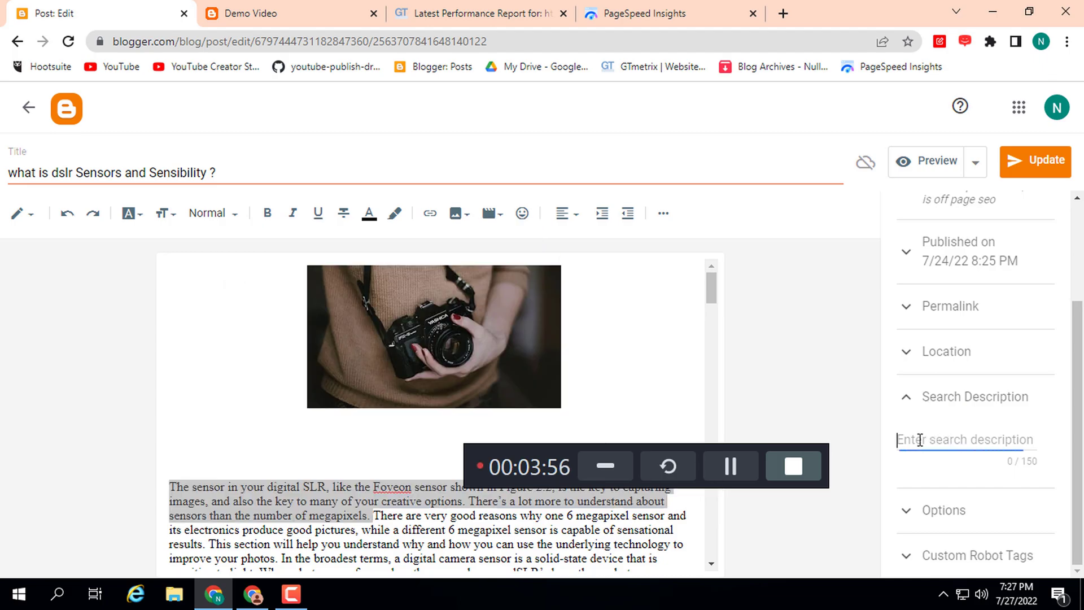
right_click(920, 440)
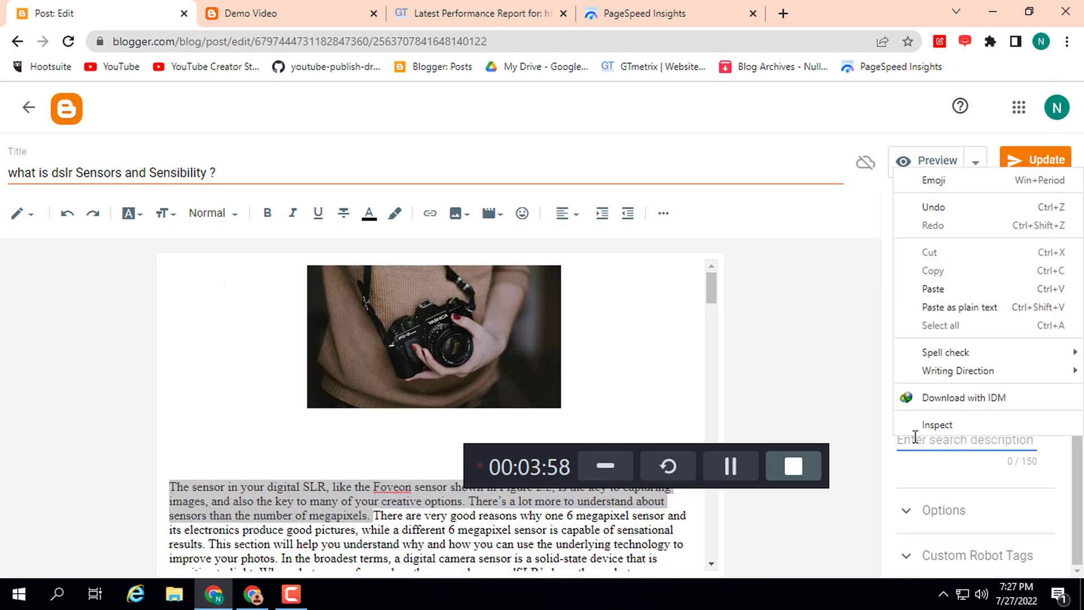
left_click(932, 289)
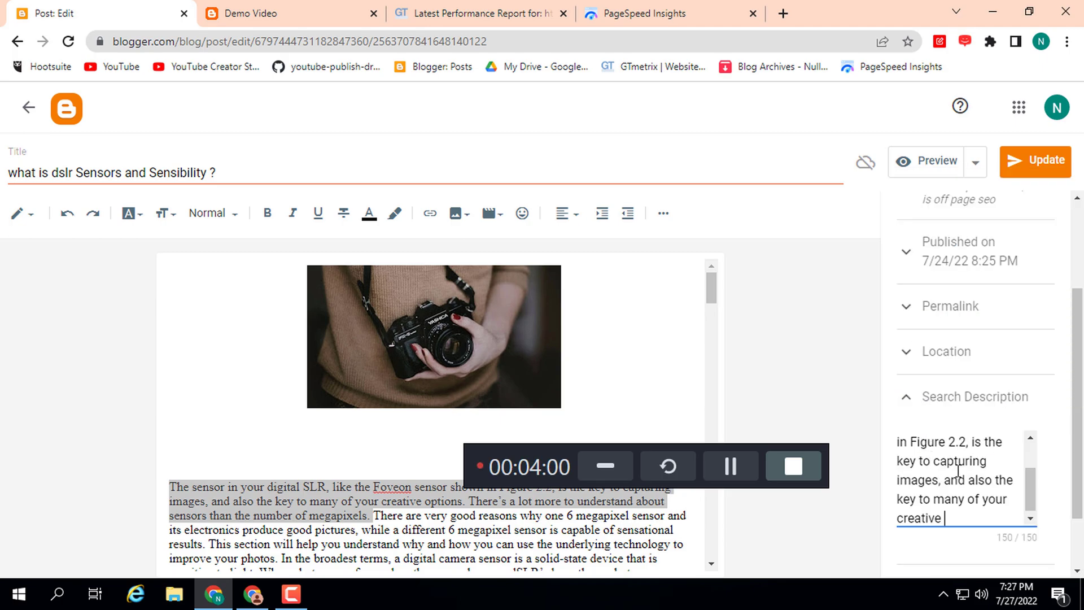
scroll(958, 470, "up", 2)
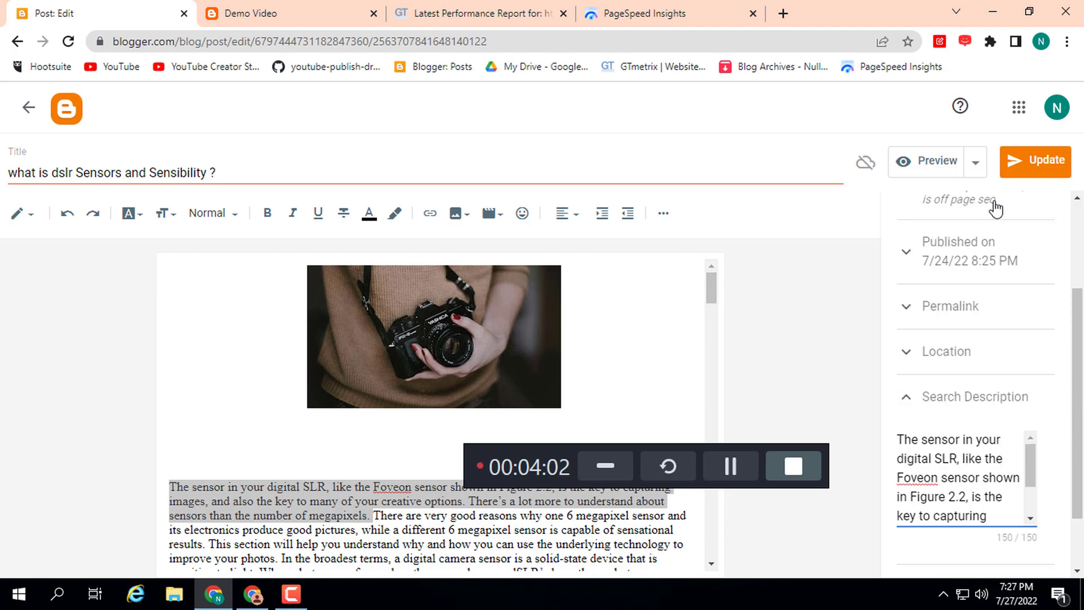
left_click(1029, 170)
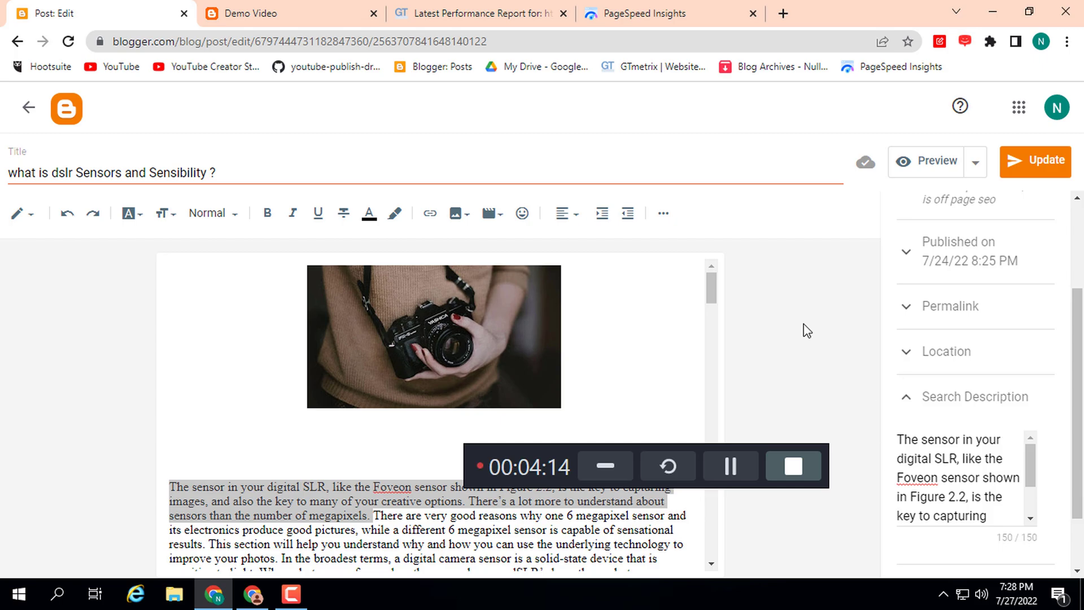
Open the Terms and conditions page via Settings > Pages and confirm its search description is empty.
left_click(26, 111)
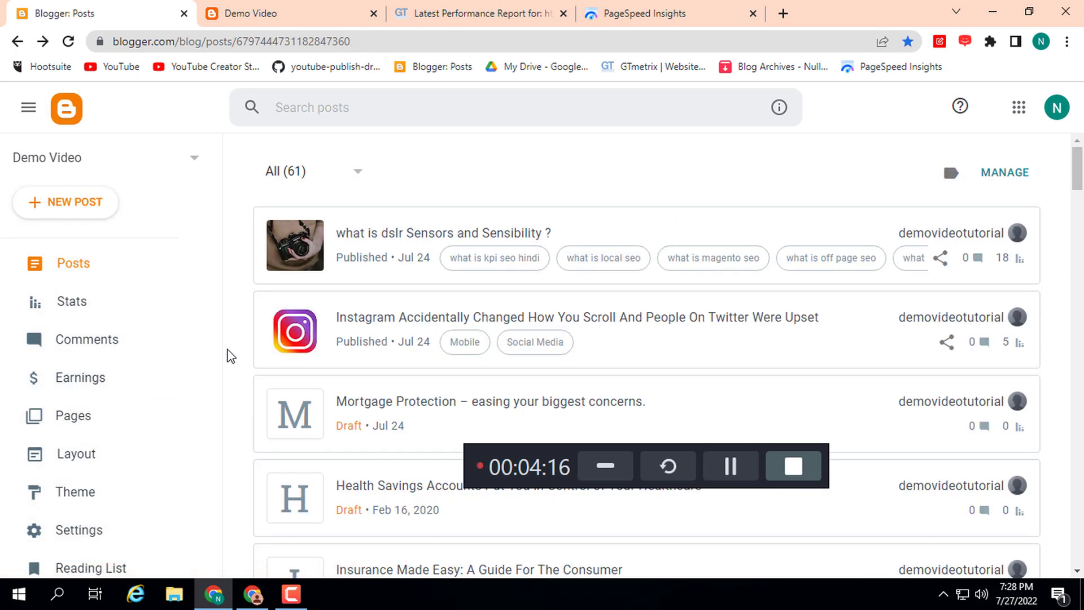
left_click(78, 527)
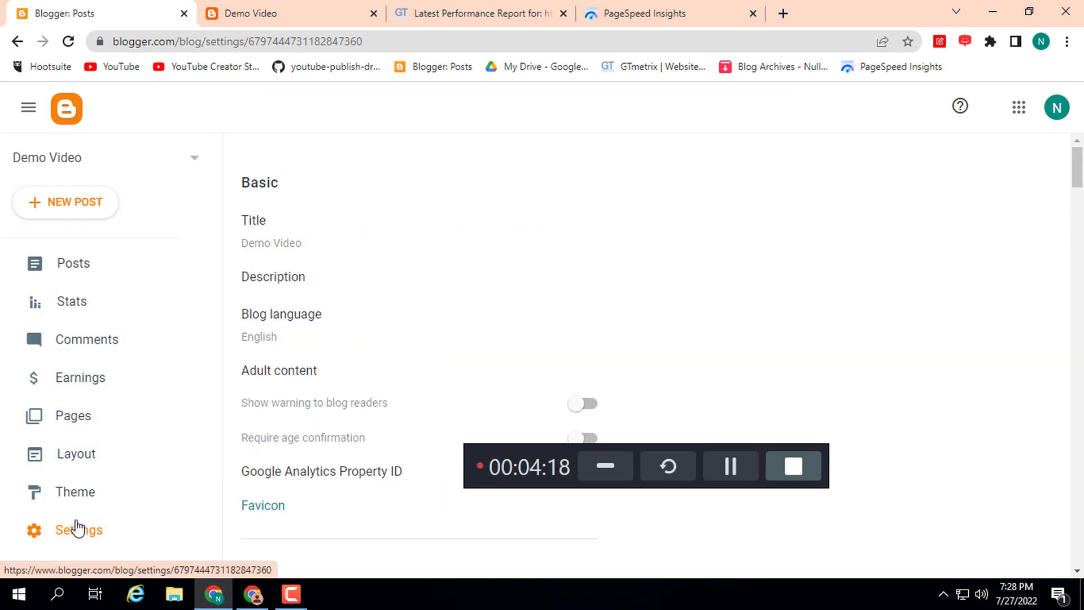
scroll(379, 384, "down", 4)
scroll(378, 383, "down", 10)
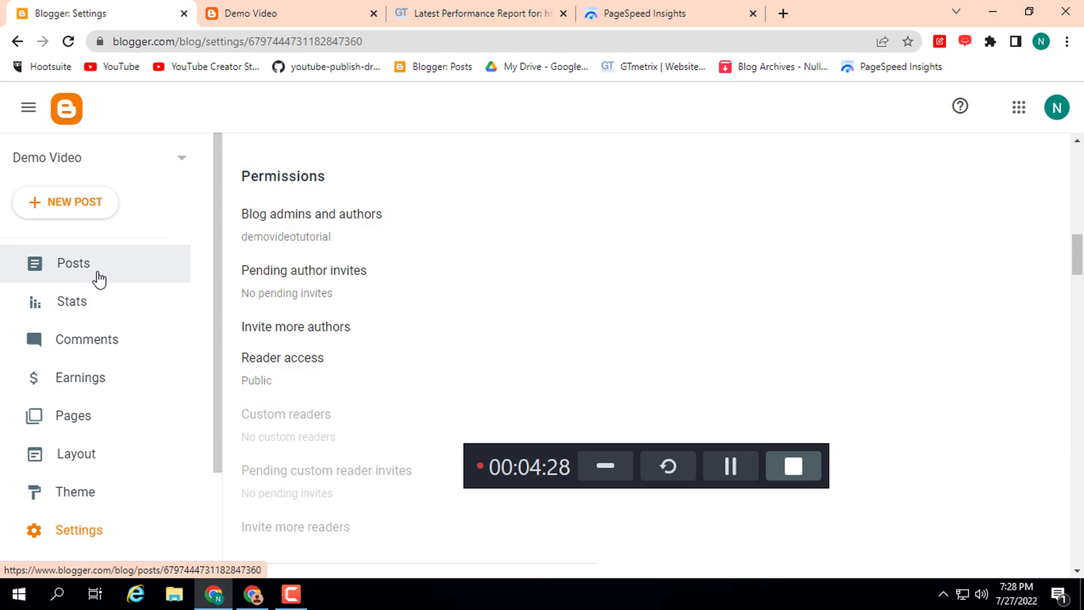
left_click(81, 418)
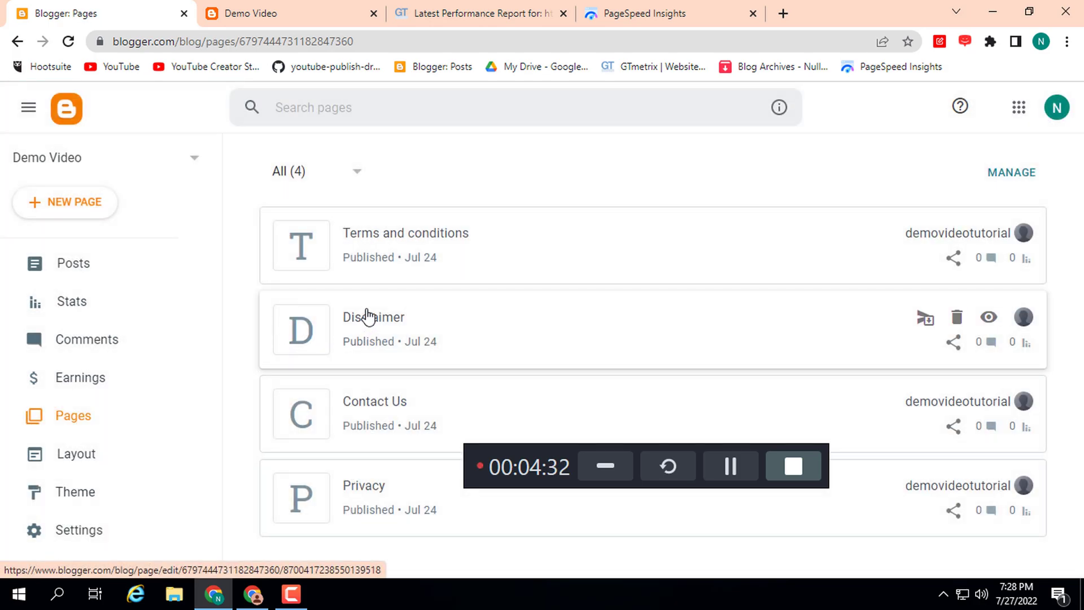
left_click(395, 236)
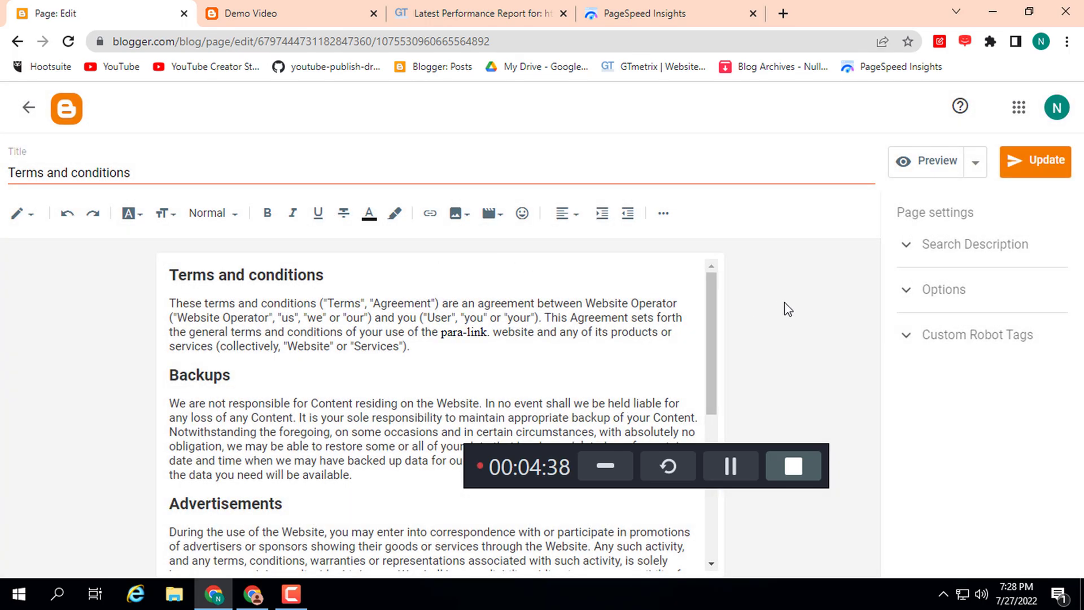
left_click(931, 249)
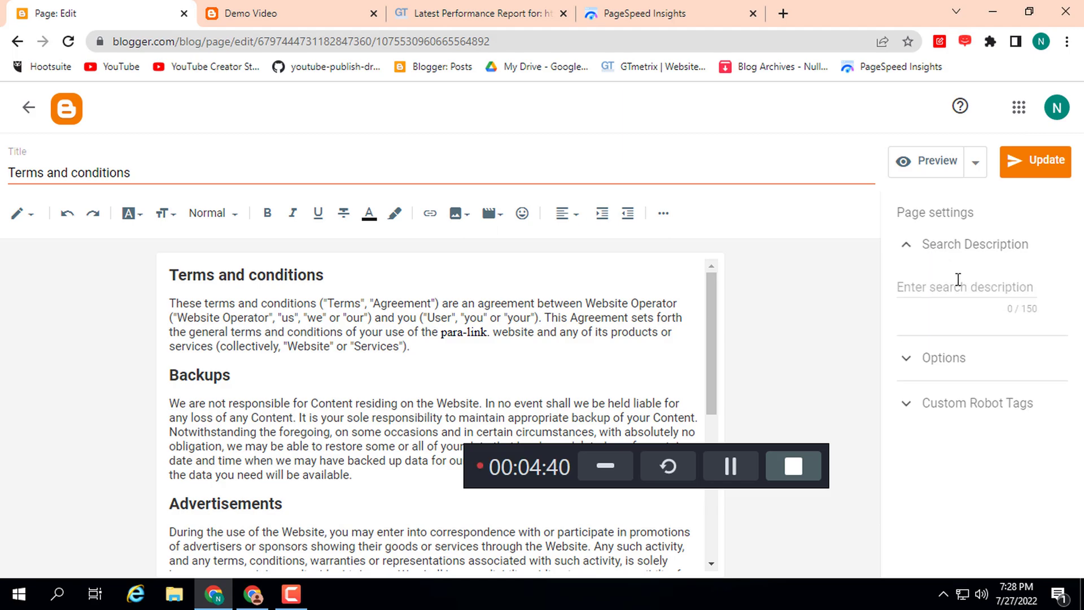
left_click(931, 283)
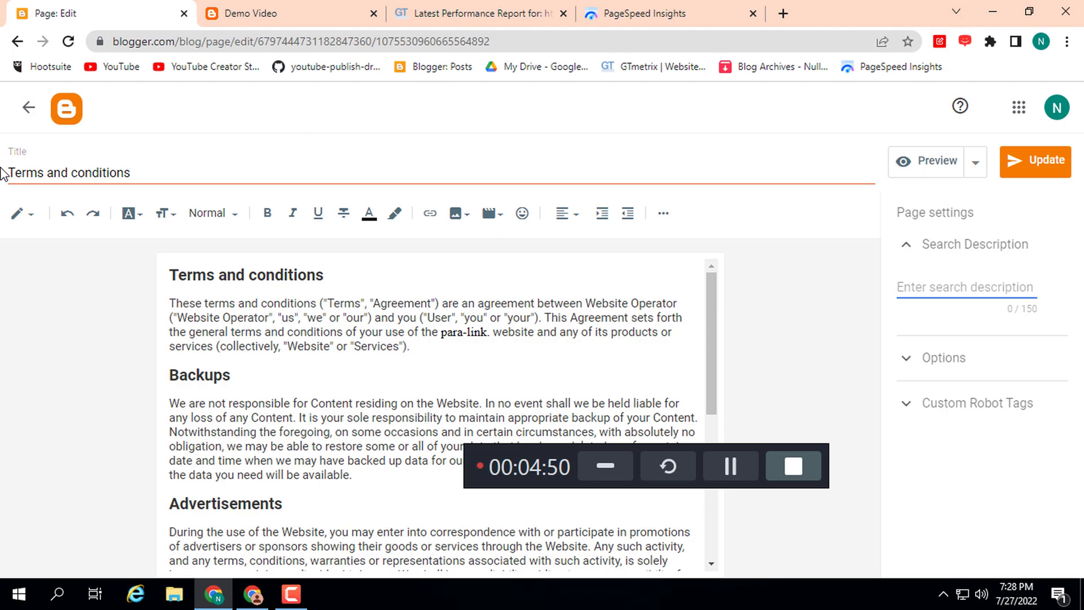
left_click(29, 107)
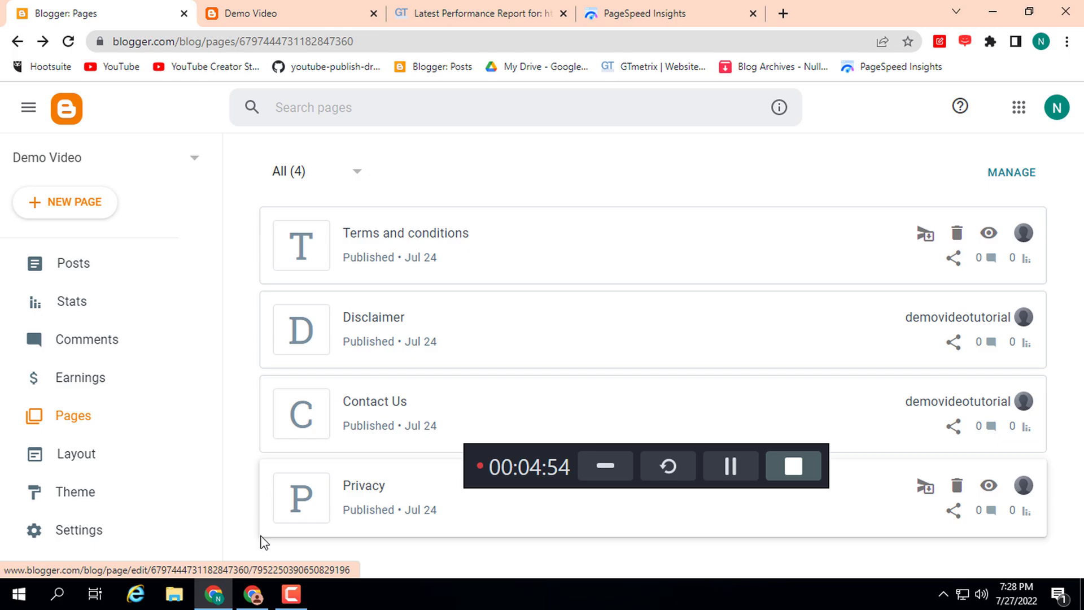
Open Operdiva's 'What Is Partnership Deed' post from the homepage in new tabs and view it.
left_click(253, 594)
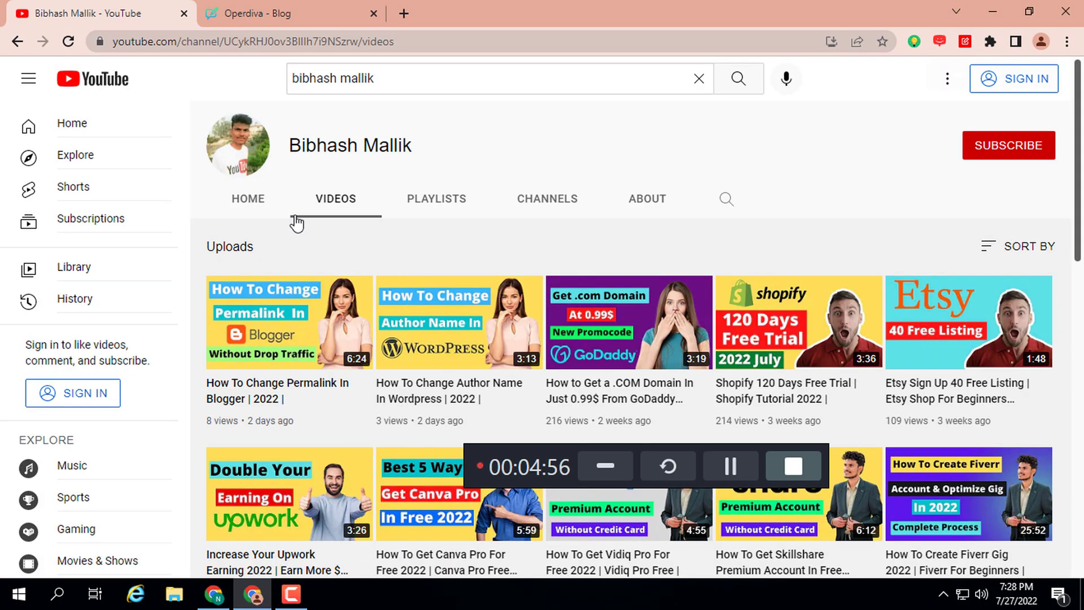
left_click(311, 7)
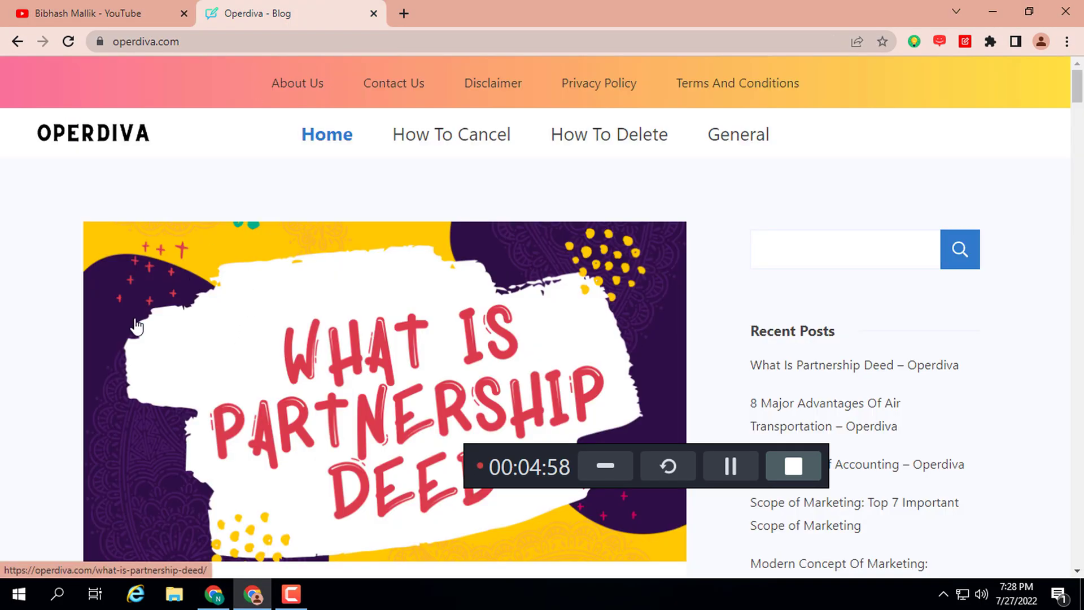
scroll(76, 313, "down", 4)
scroll(75, 314, "down", 5)
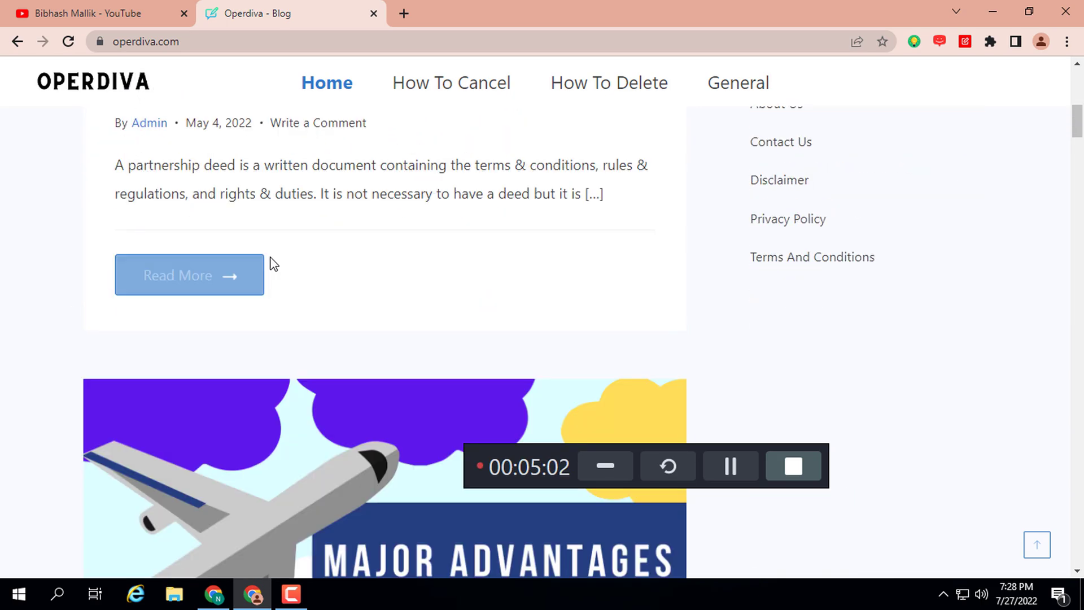
scroll(338, 298, "up", 5)
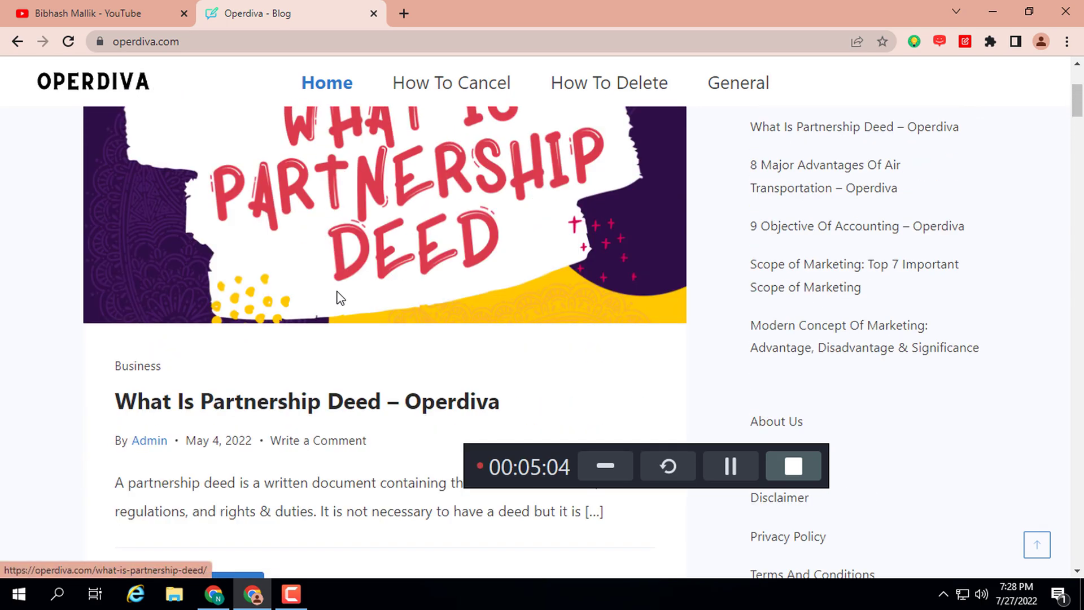
right_click(311, 163)
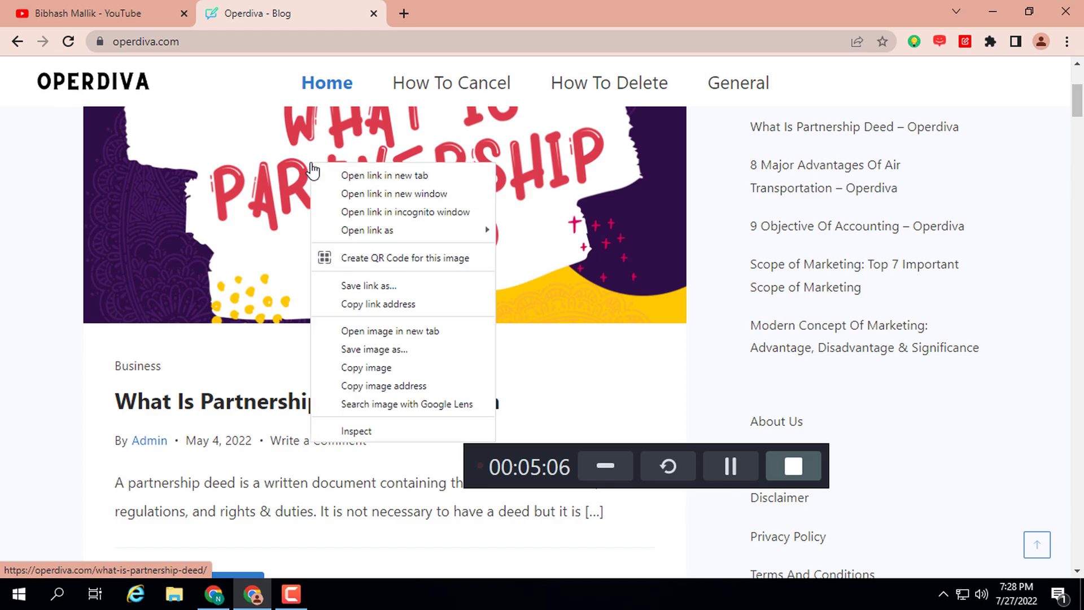
left_click(381, 176)
right_click(326, 404)
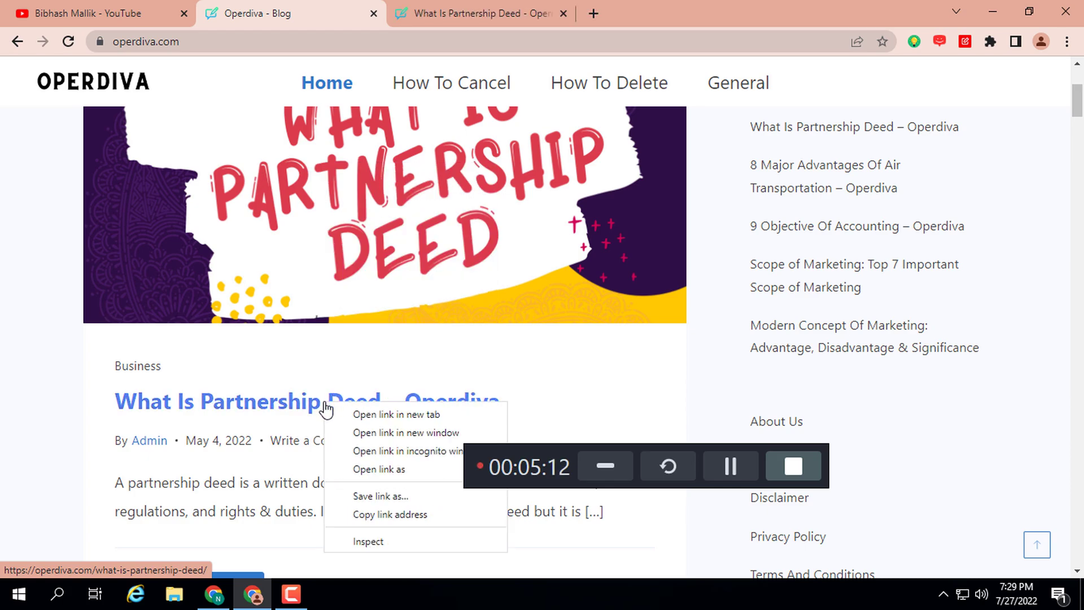
left_click(350, 414)
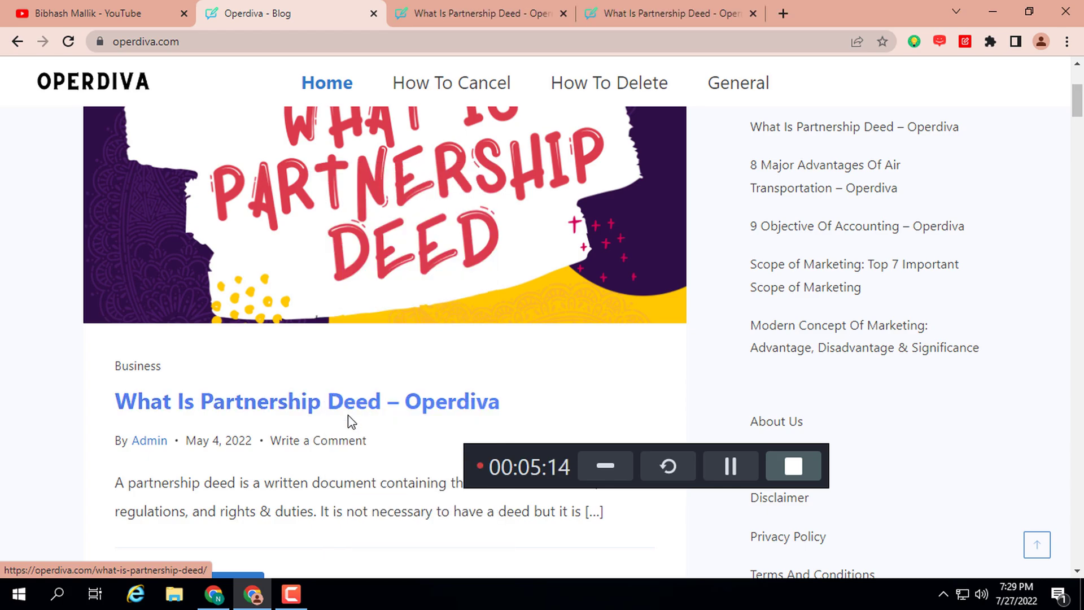
left_click(539, 14)
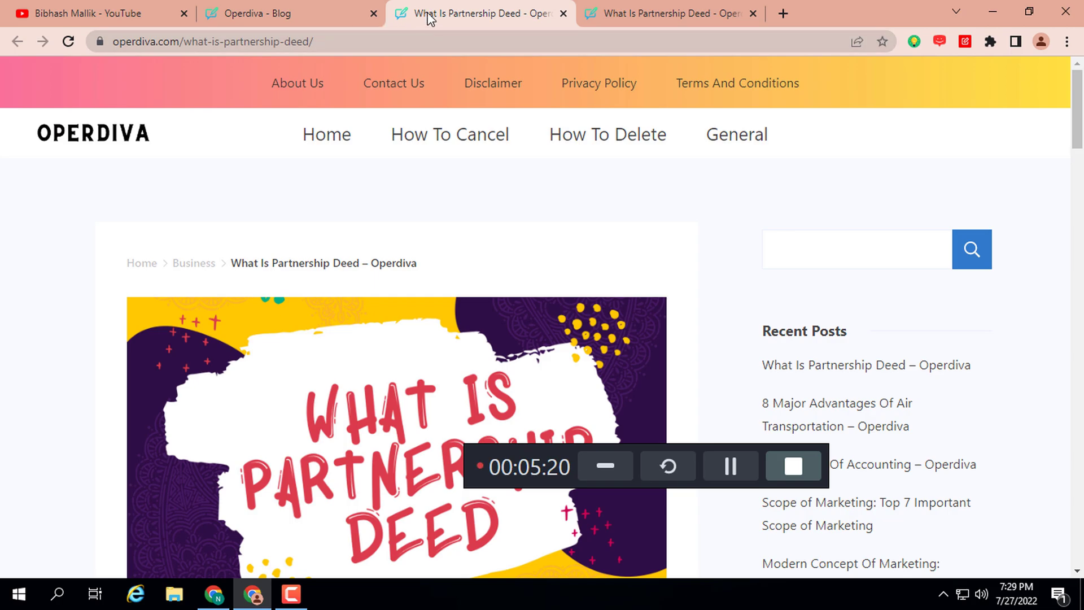
Prefix the Partnership Deed post's URL with 'site:' and search Google for its indexed result.
double_click(359, 42)
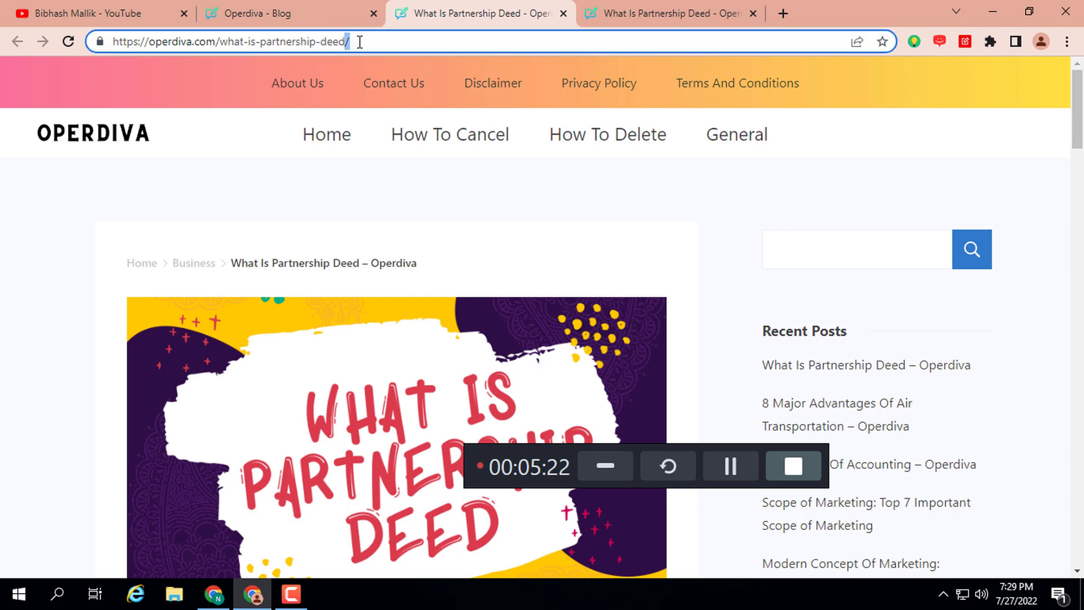
left_click(412, 41)
key("Left")
key("Home")
type("site")
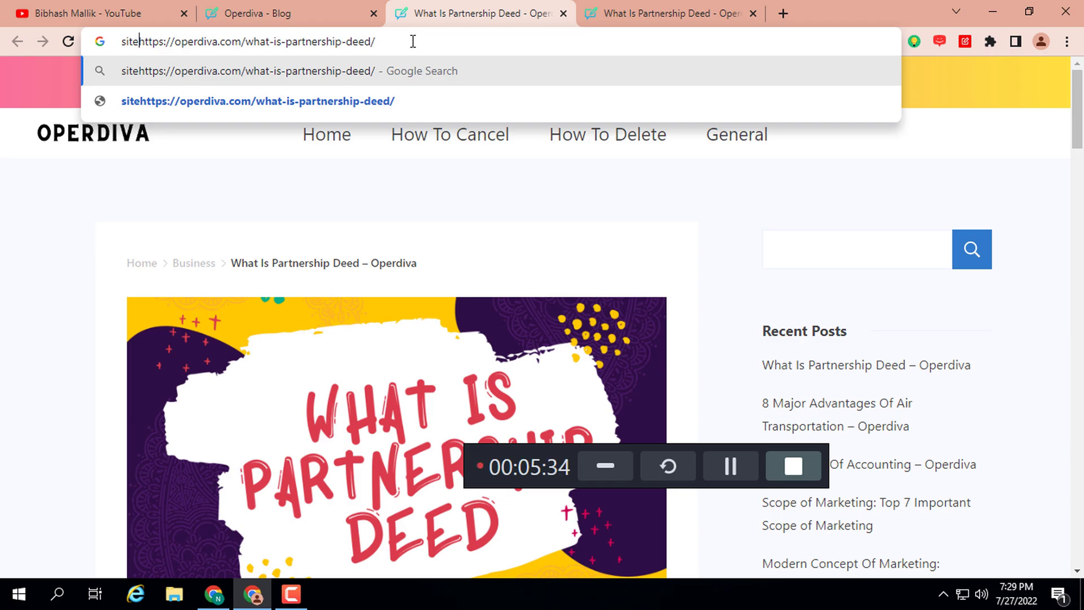
type(":")
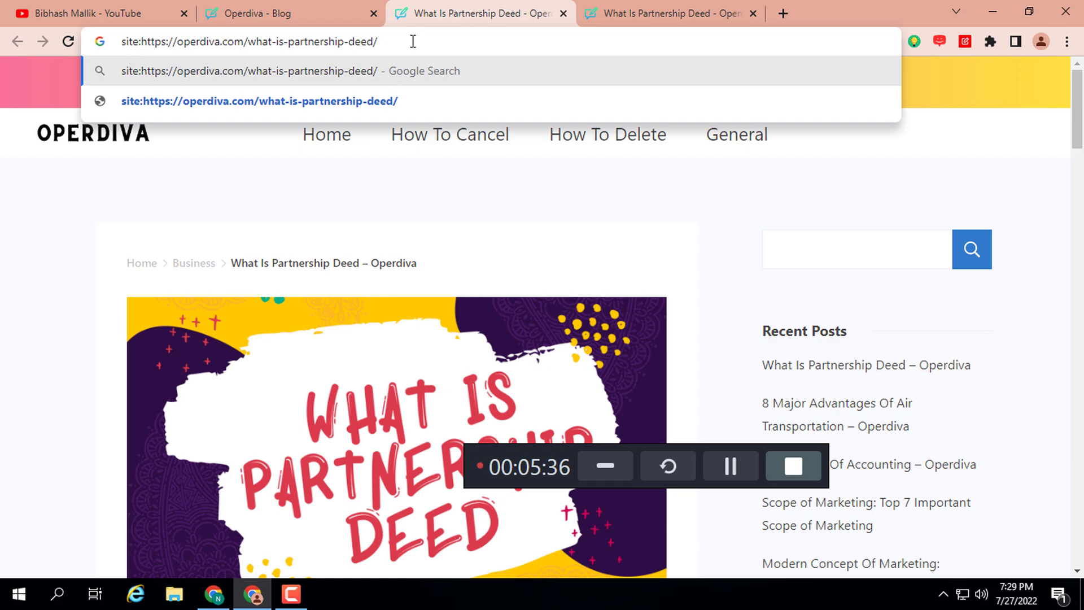
type("//")
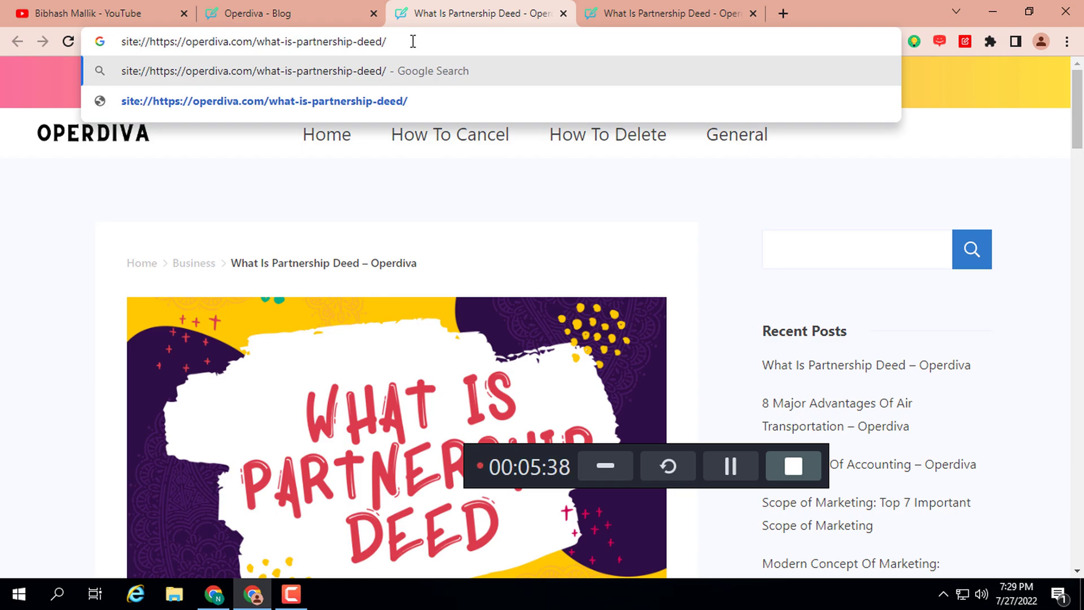
key("Return")
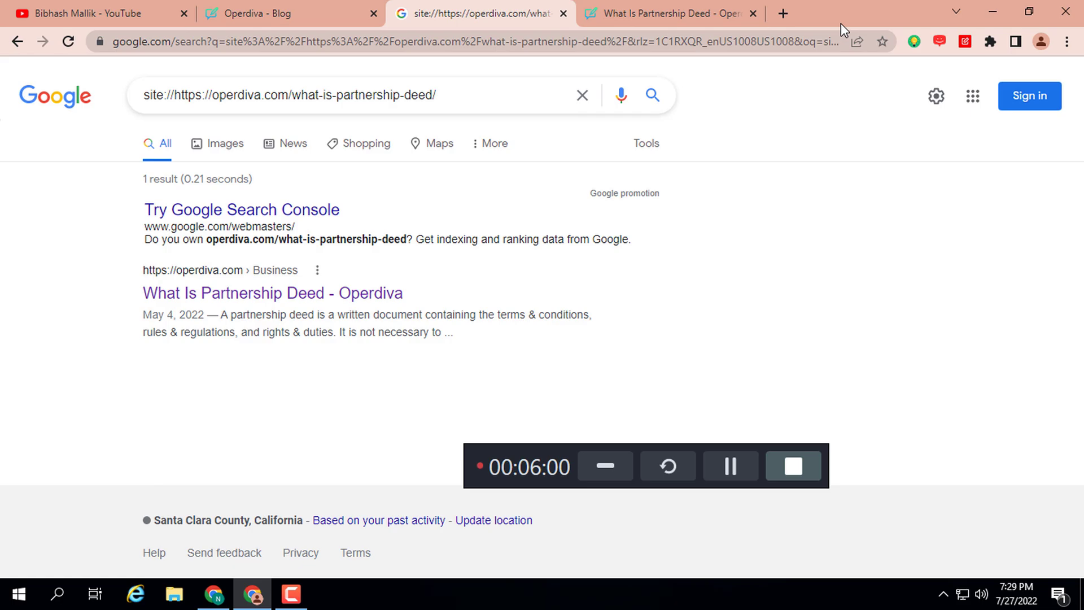
Open DevTools to inspect the Partnership Deed article's HTML source.
left_click(664, 7)
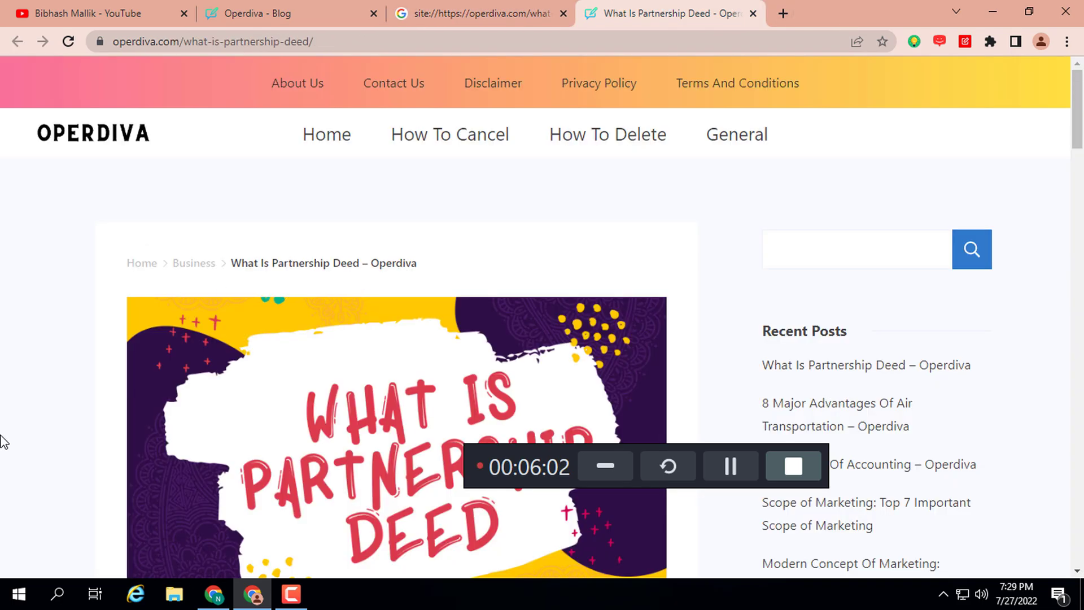
scroll(23, 395, "down", 4)
right_click(73, 299)
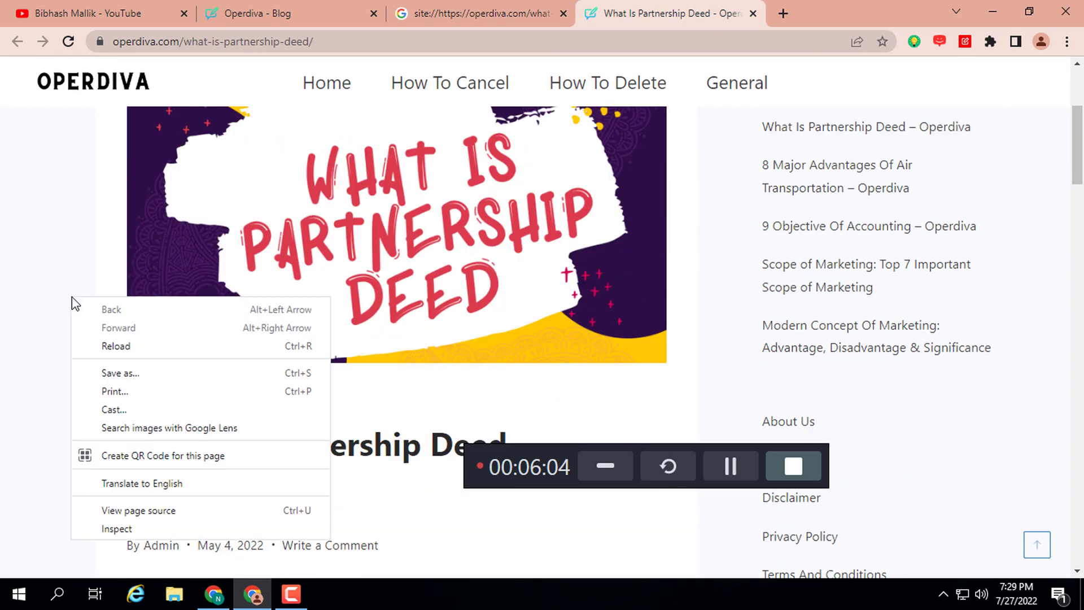
left_click(91, 530)
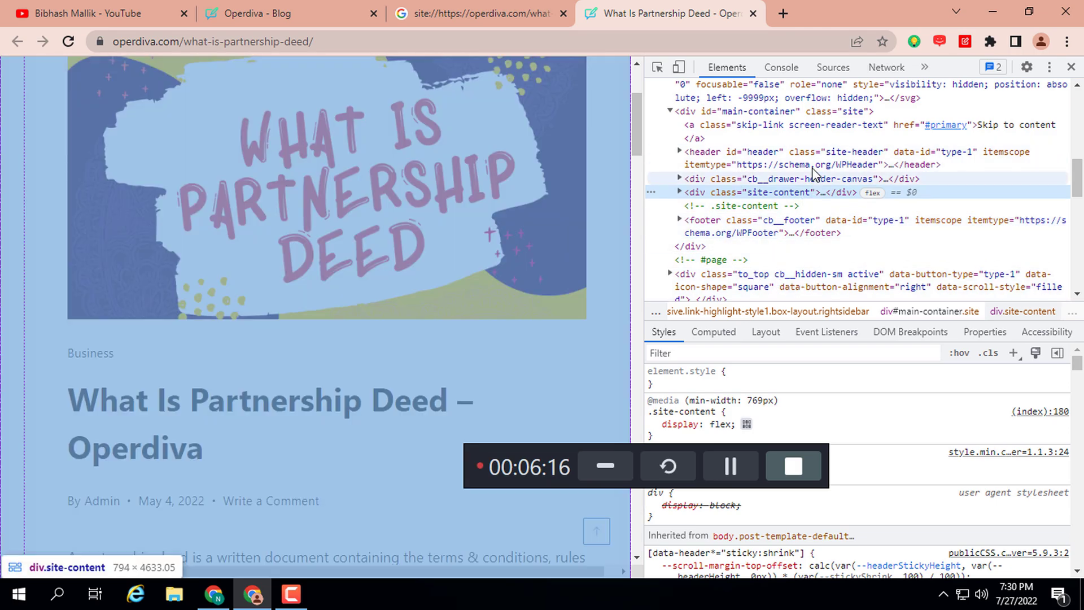
Search the Elements panel for 'meta' and select the og:description meta tag.
scroll(802, 255, "down", 2)
scroll(802, 255, "down", 3)
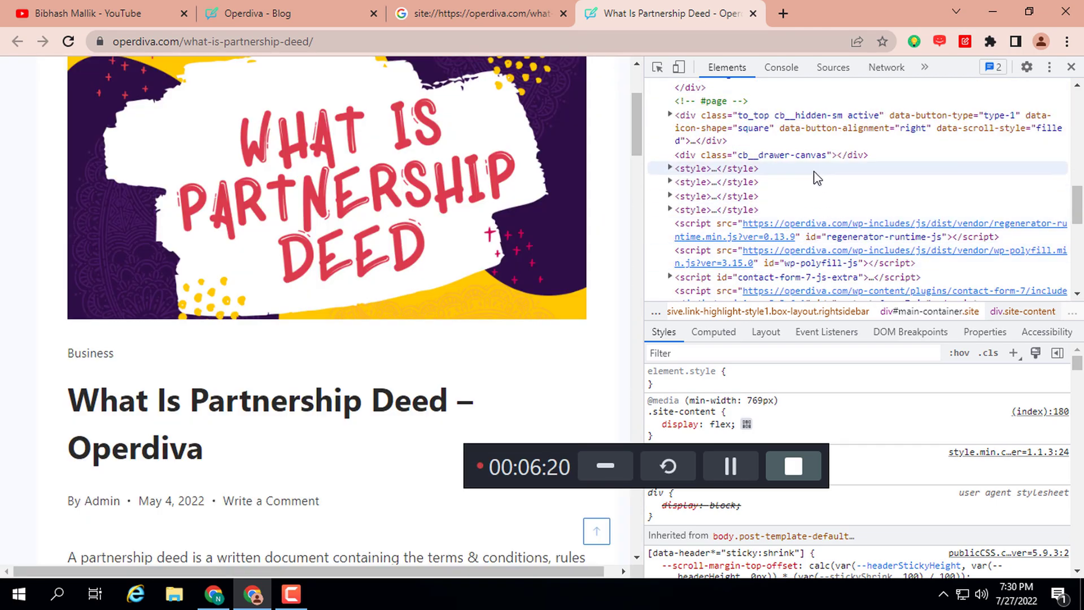
left_click(811, 172)
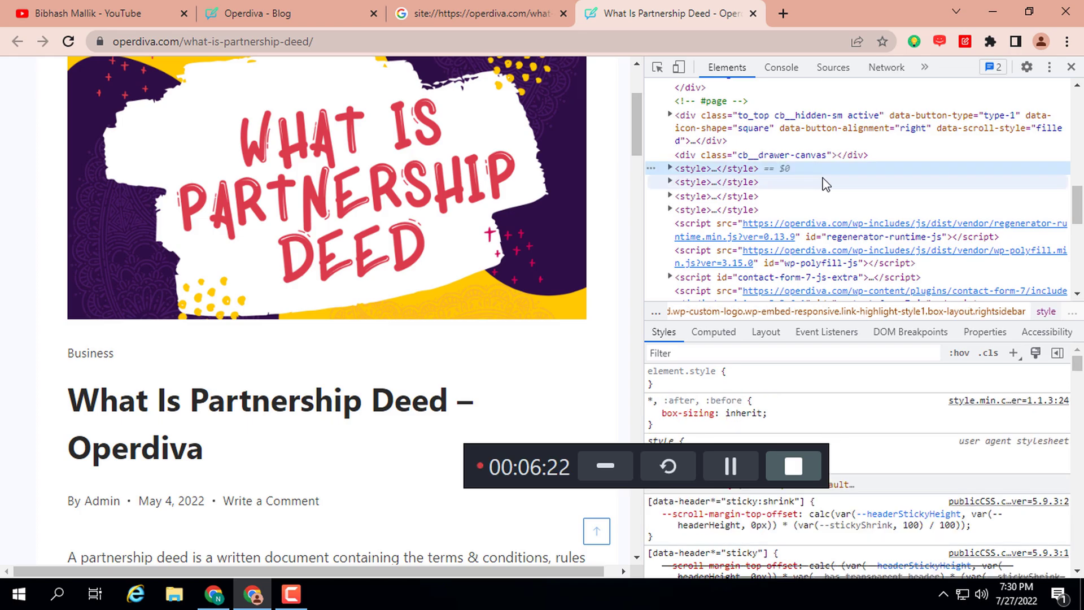
key("ctrl+f")
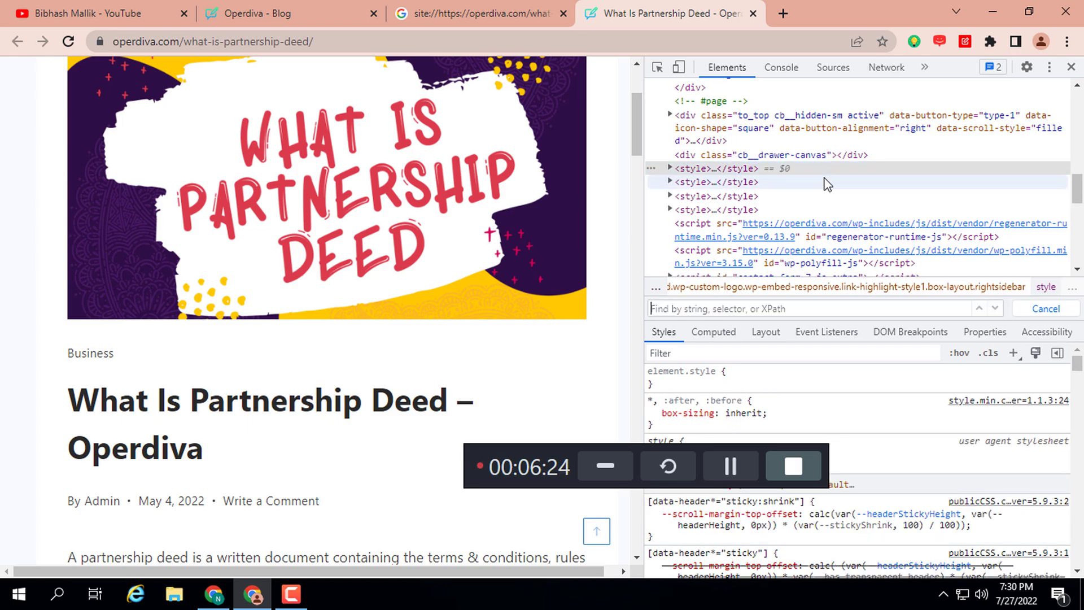
type("meta")
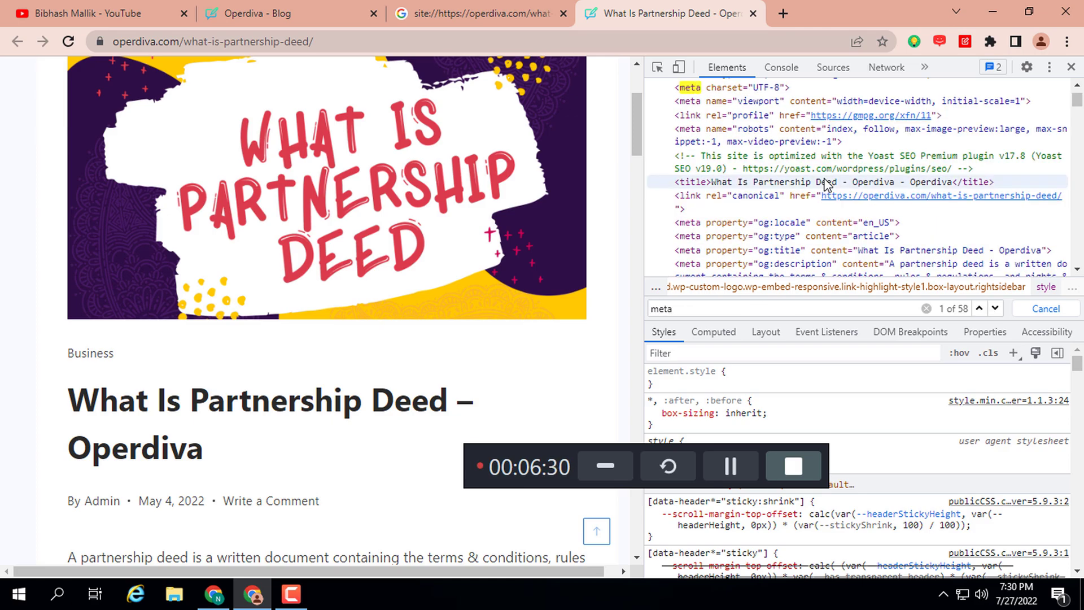
scroll(858, 184, "down", 3)
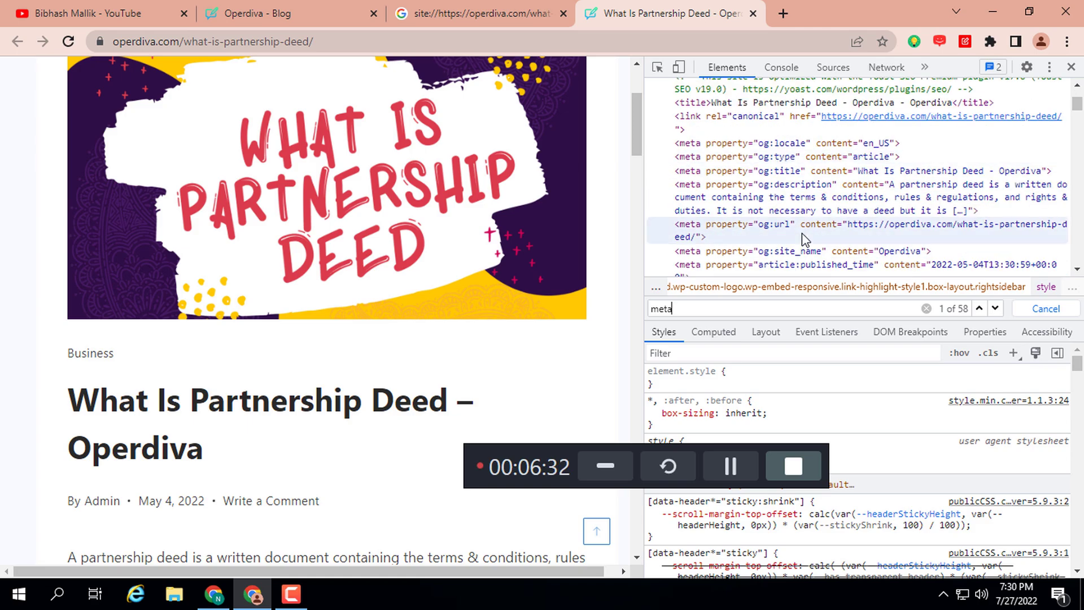
left_click(896, 191)
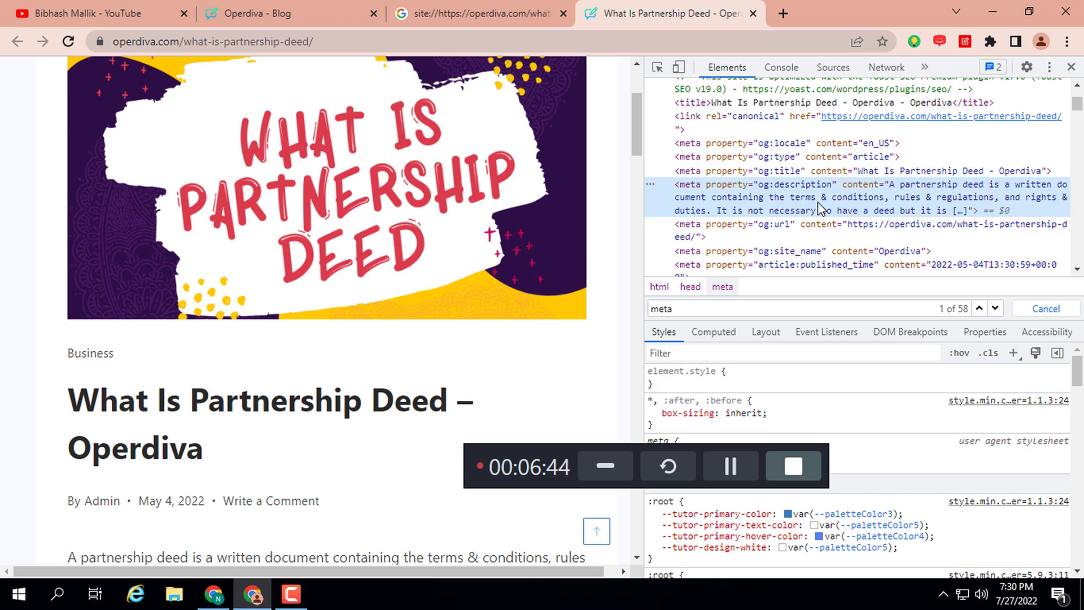
Compare the Google result snippet against the Partnership Deed page's meta description in DevTools.
left_click(439, 5)
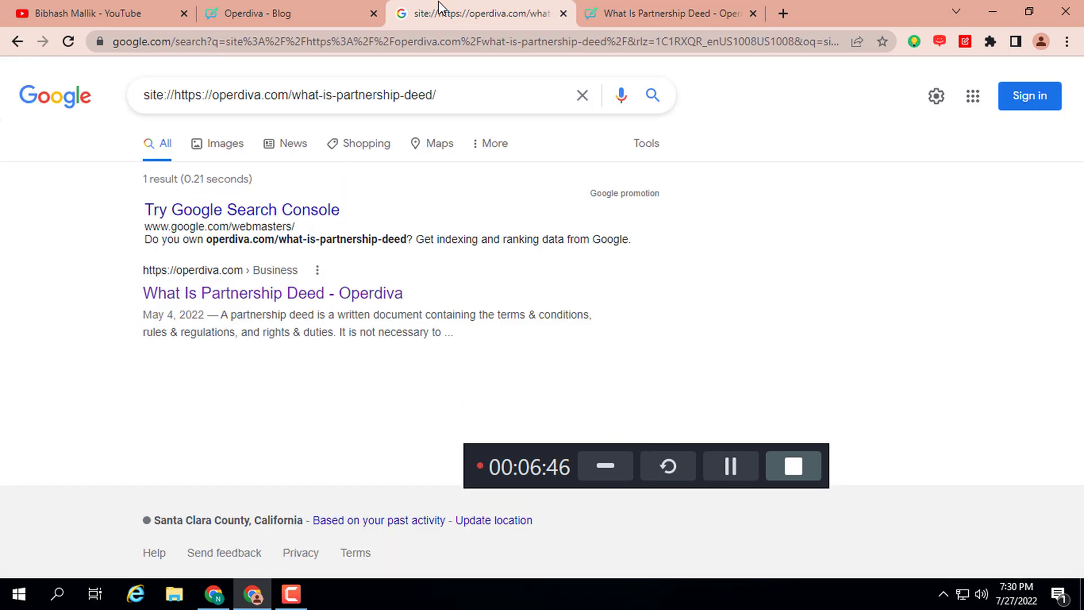
left_click(598, 8)
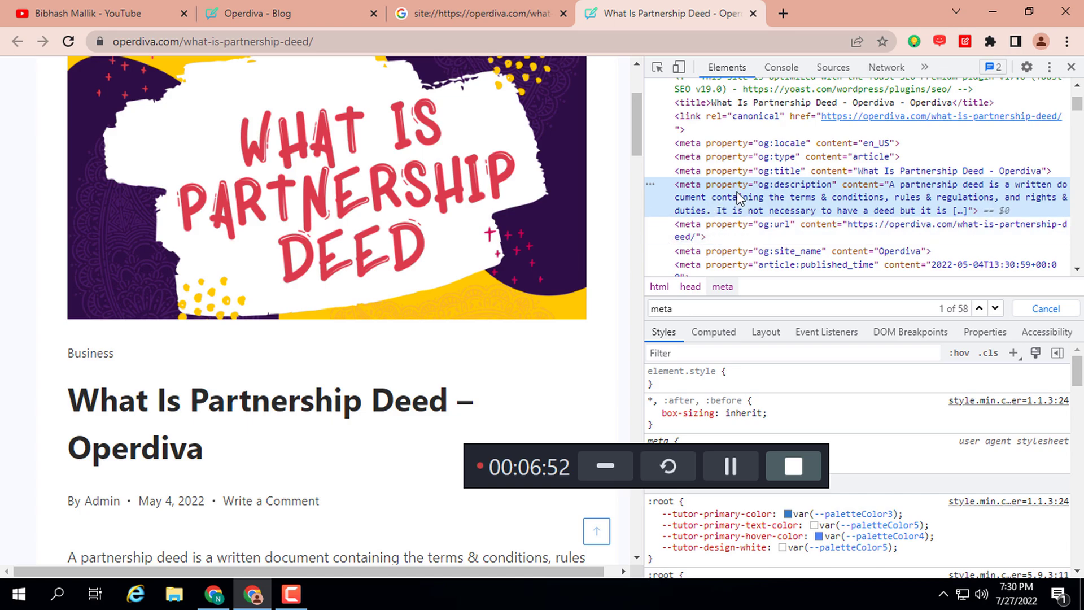
left_click(460, 7)
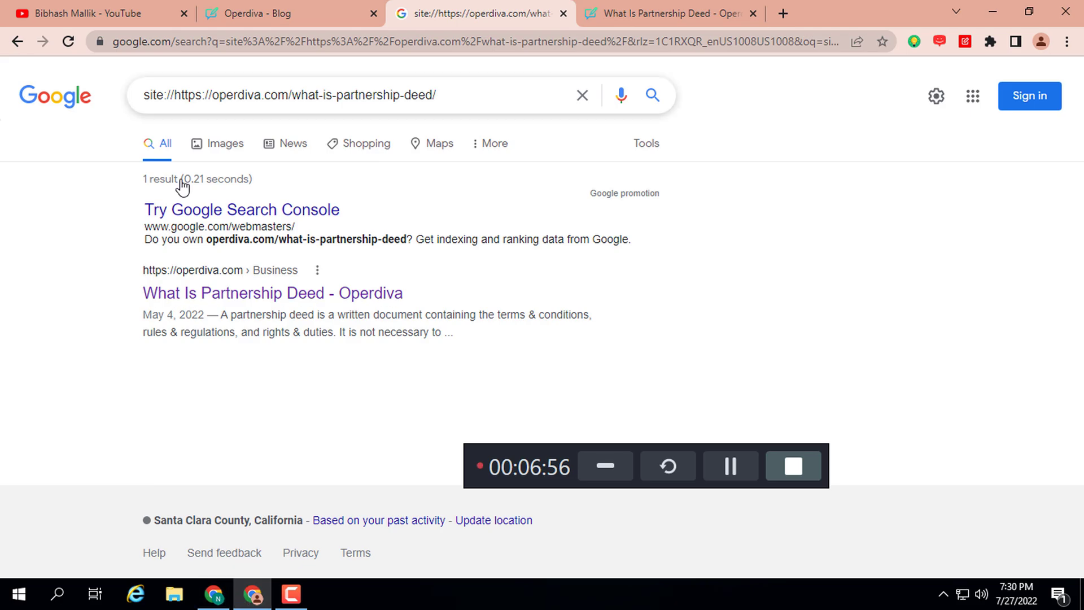
Bring up the GTmetrix report for demovideotutorial.blogspot.com, showing grade A, 100% performance, 94% structure.
left_click(61, 8)
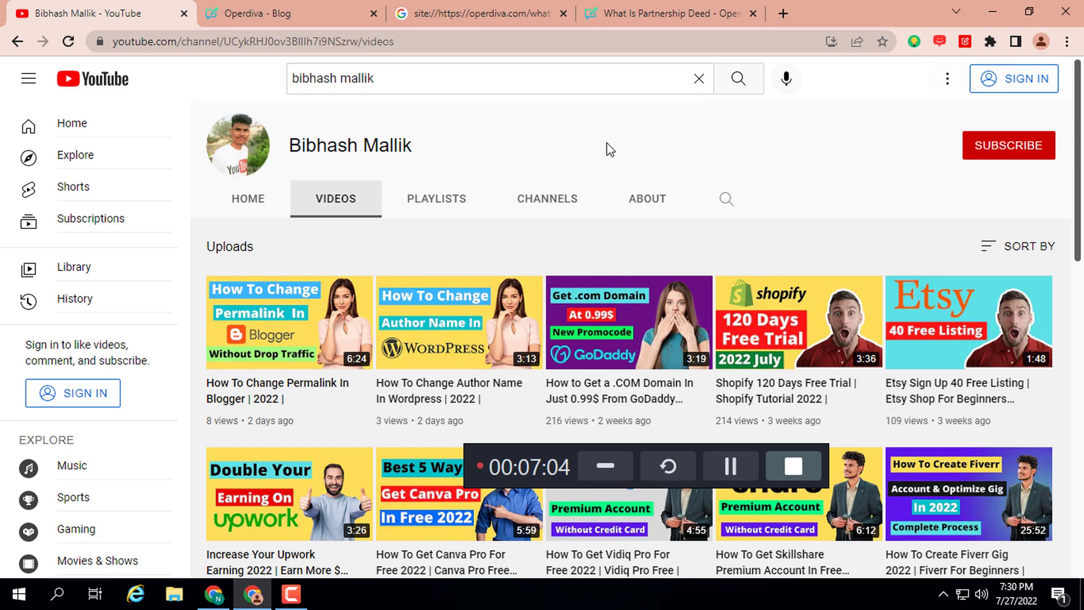
left_click(213, 594)
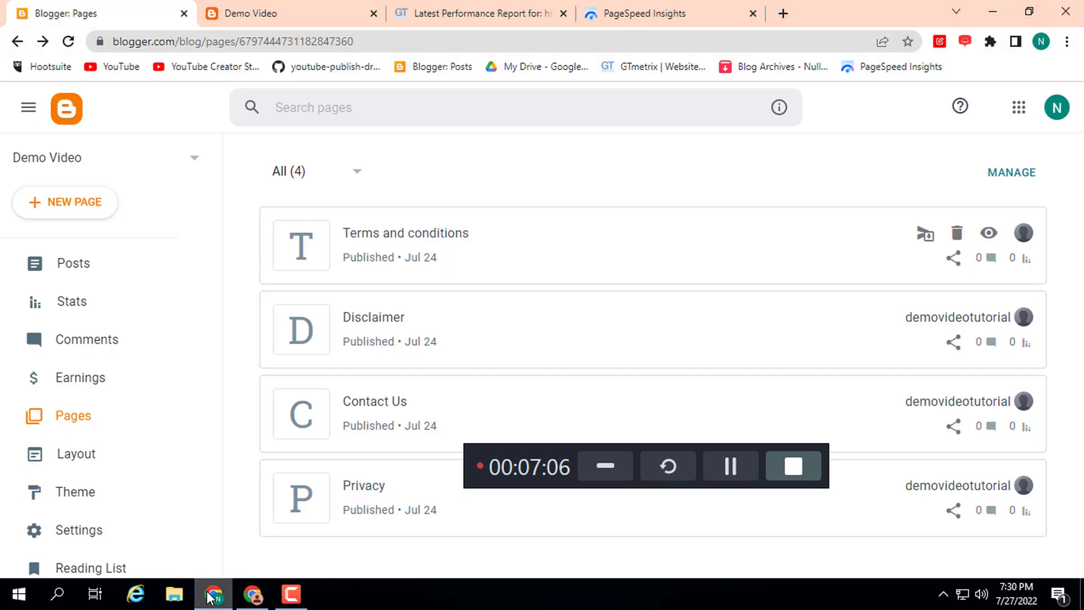
left_click(452, 8)
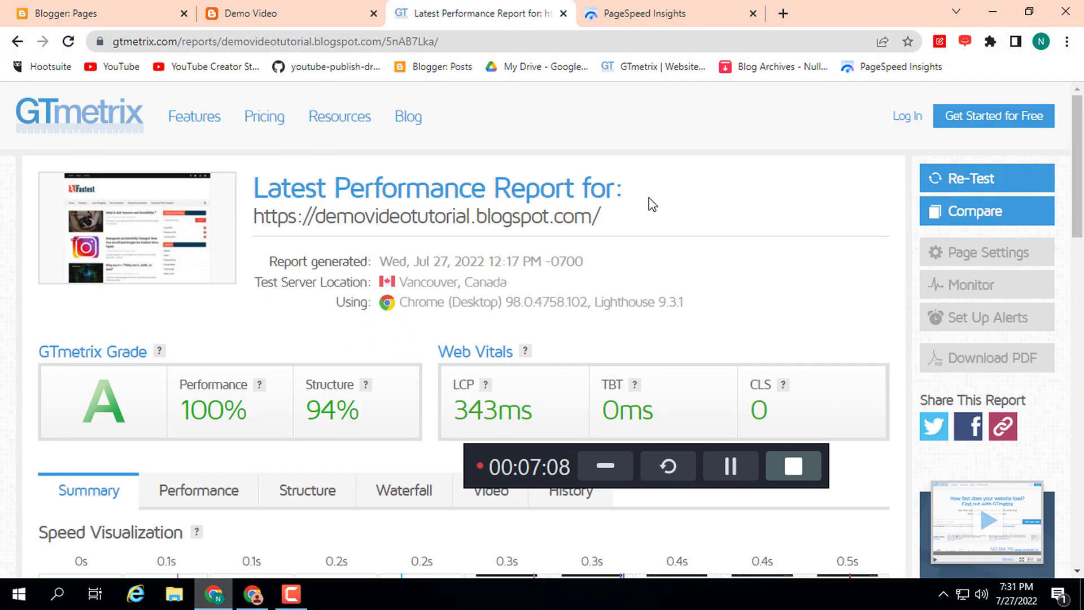